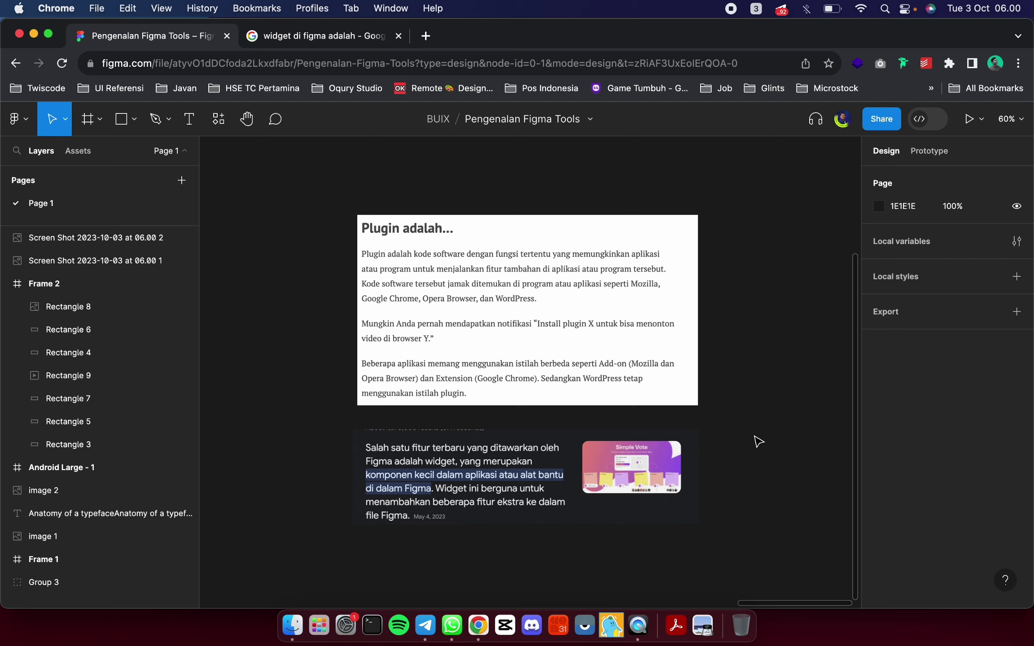
Inspect the plugins and widgets screenshots on the canvas, then clear the selection
{"action": "left_click", "coordinate": [474, 254]}
{"action": "left_click", "coordinate": [497, 181]}
{"action": "left_click", "coordinate": [505, 448]}
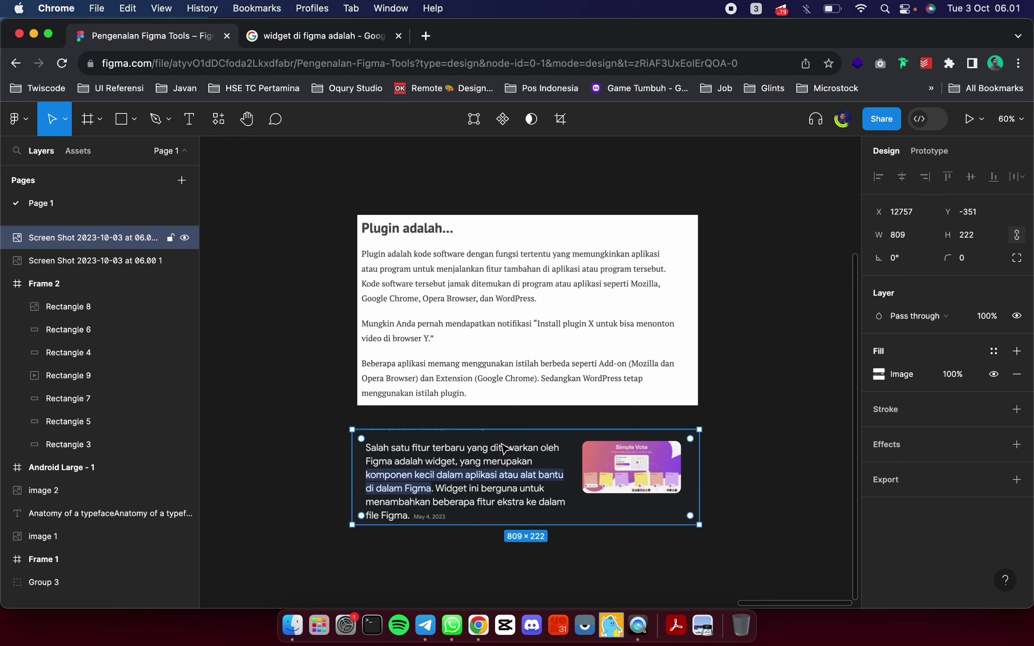
{"action": "left_click", "coordinate": [556, 289]}
{"action": "scroll", "coordinate": [583, 289], "scroll_direction": "right", "scroll_amount": 3}
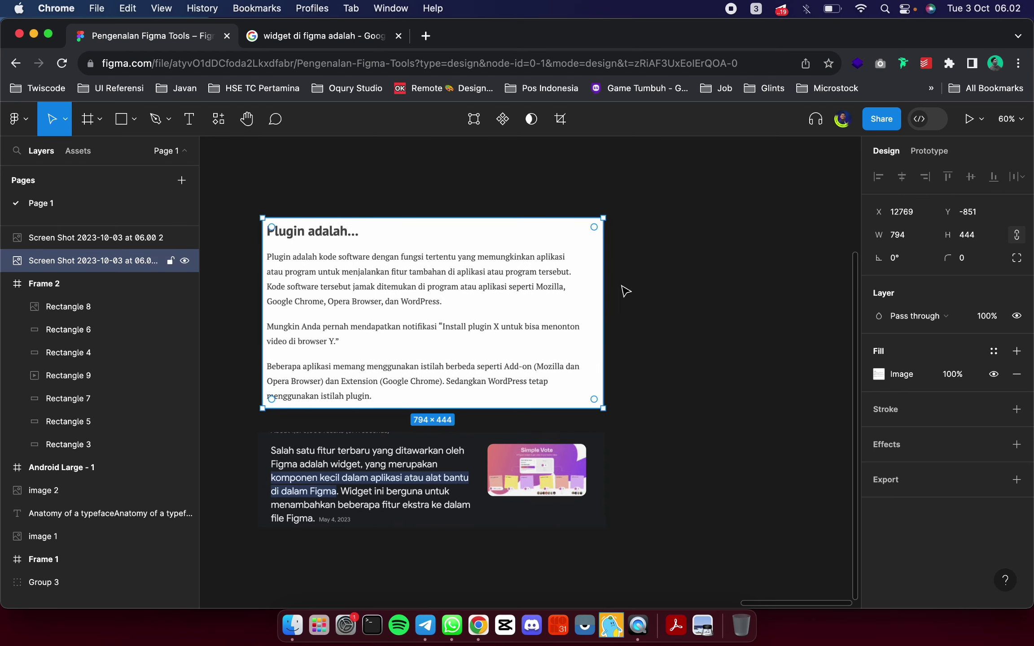
{"action": "left_click", "coordinate": [636, 293]}
Scroll to an empty canvas area and show the recent Components list in Resources
{"action": "scroll", "coordinate": [636, 292], "scroll_direction": "right", "scroll_amount": 10}
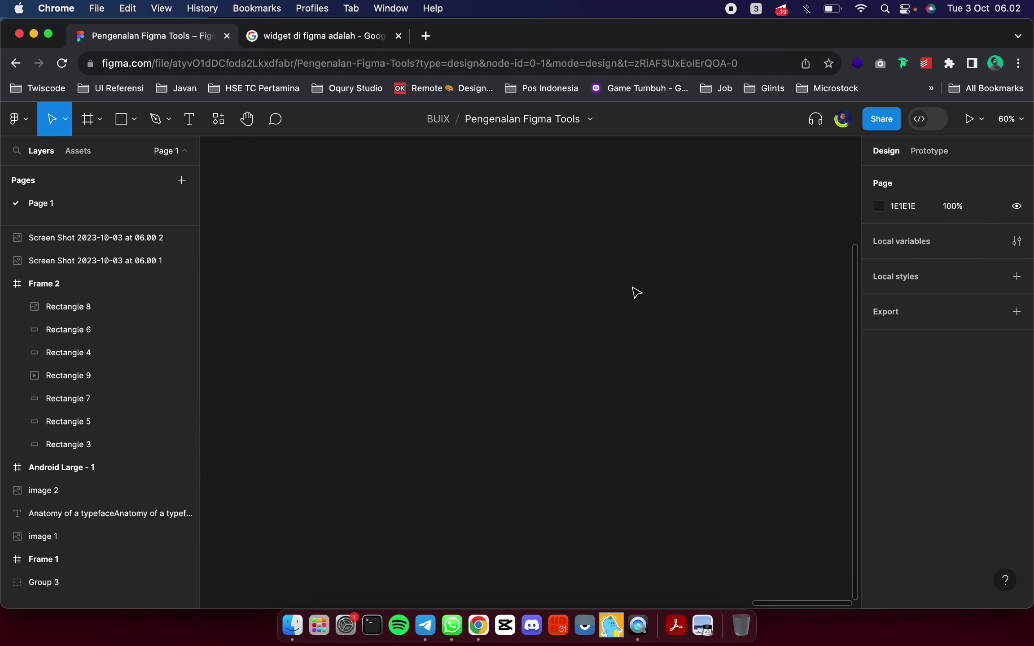
{"action": "left_click", "coordinate": [221, 127]}
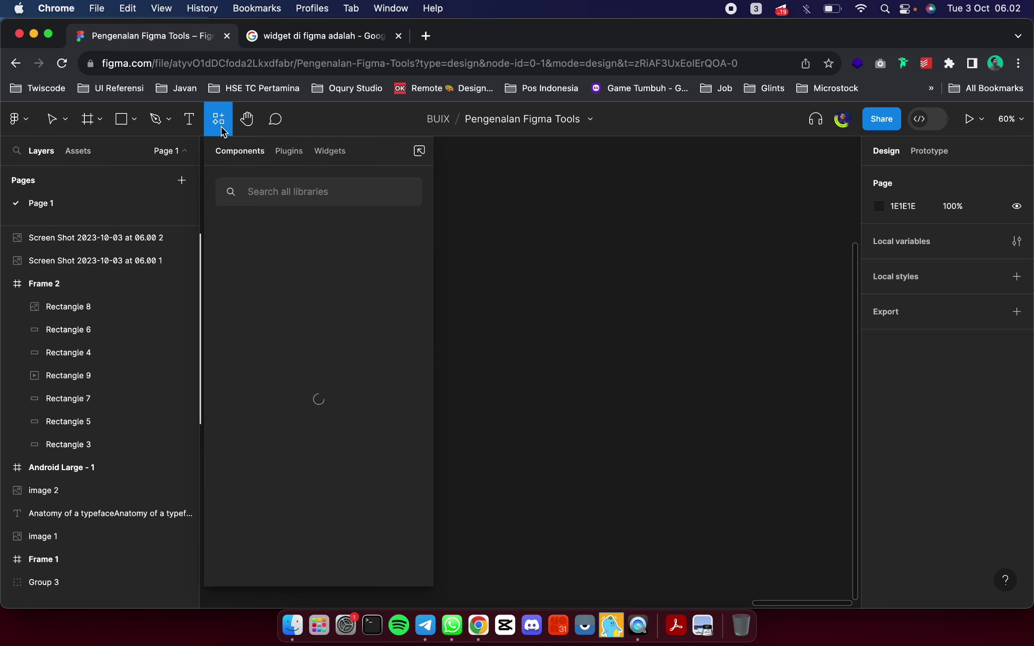
{"action": "left_click", "coordinate": [602, 305]}
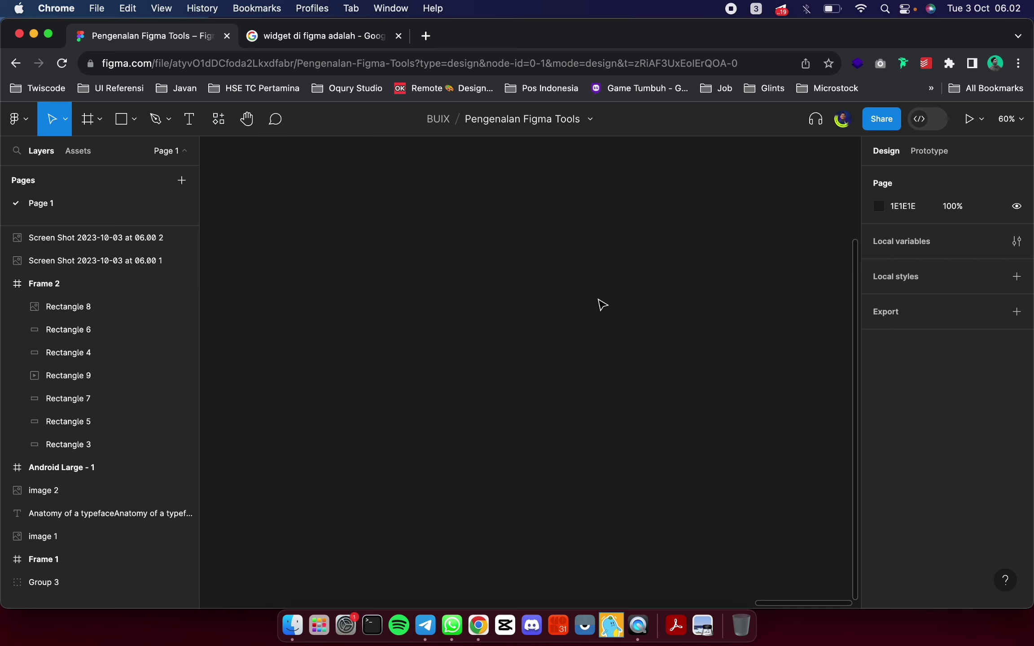
{"action": "left_click", "coordinate": [212, 124]}
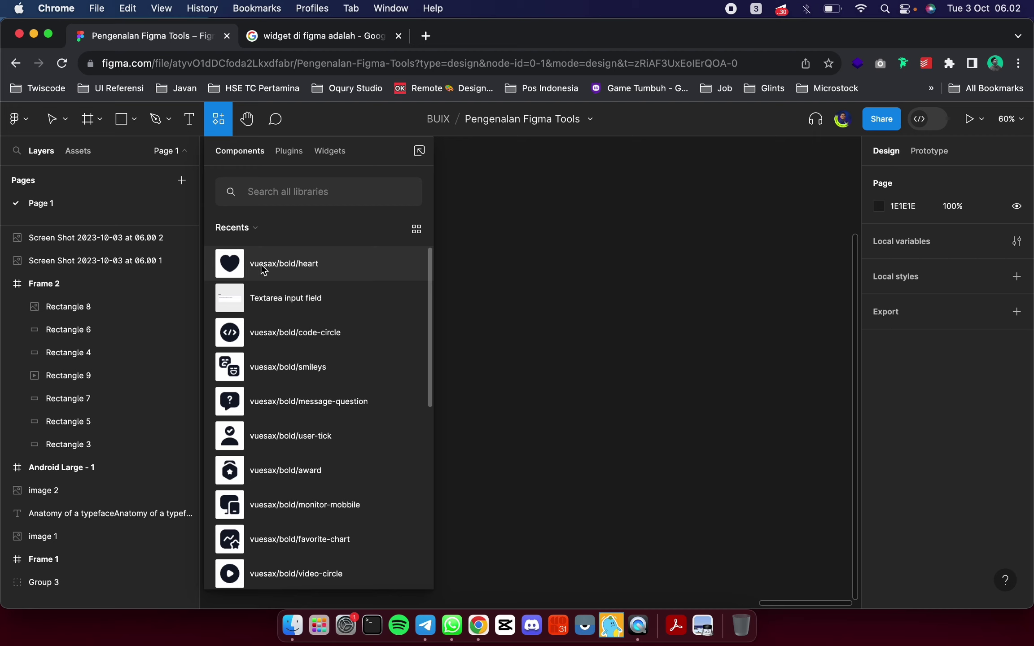
Float the Resources browser as its own window, showing recent and saved plugins
{"action": "left_click", "coordinate": [299, 152]}
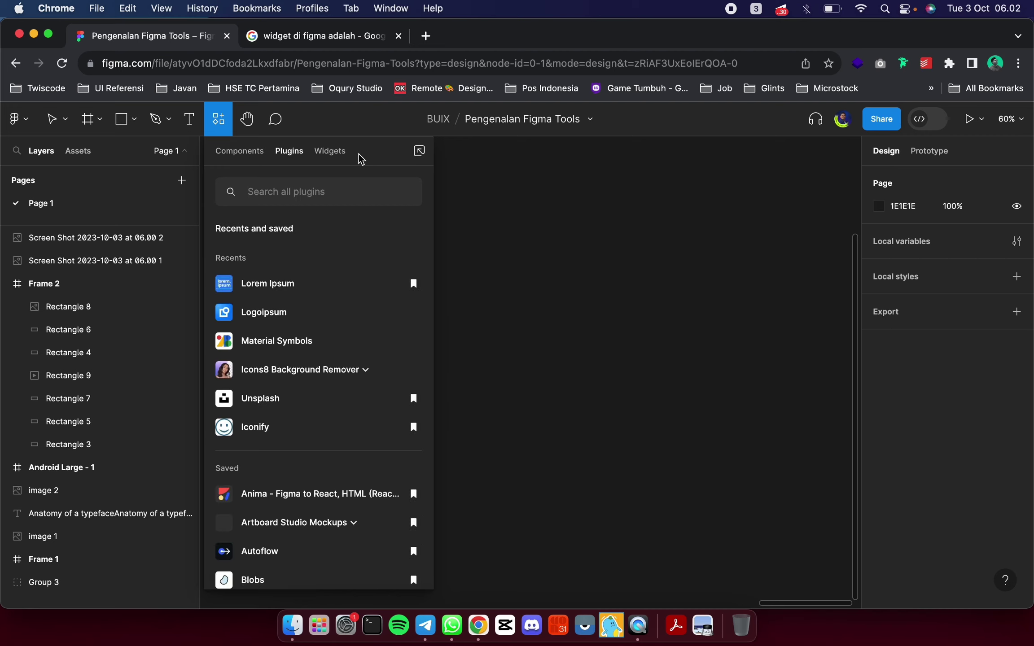
{"action": "left_click", "coordinate": [329, 153]}
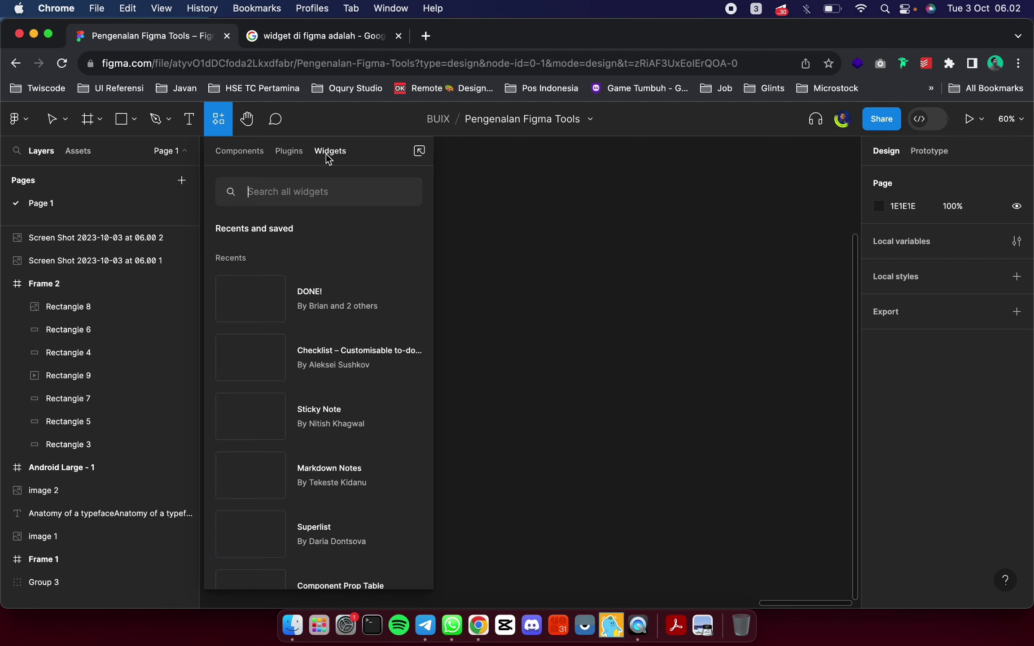
{"action": "left_click", "coordinate": [427, 152]}
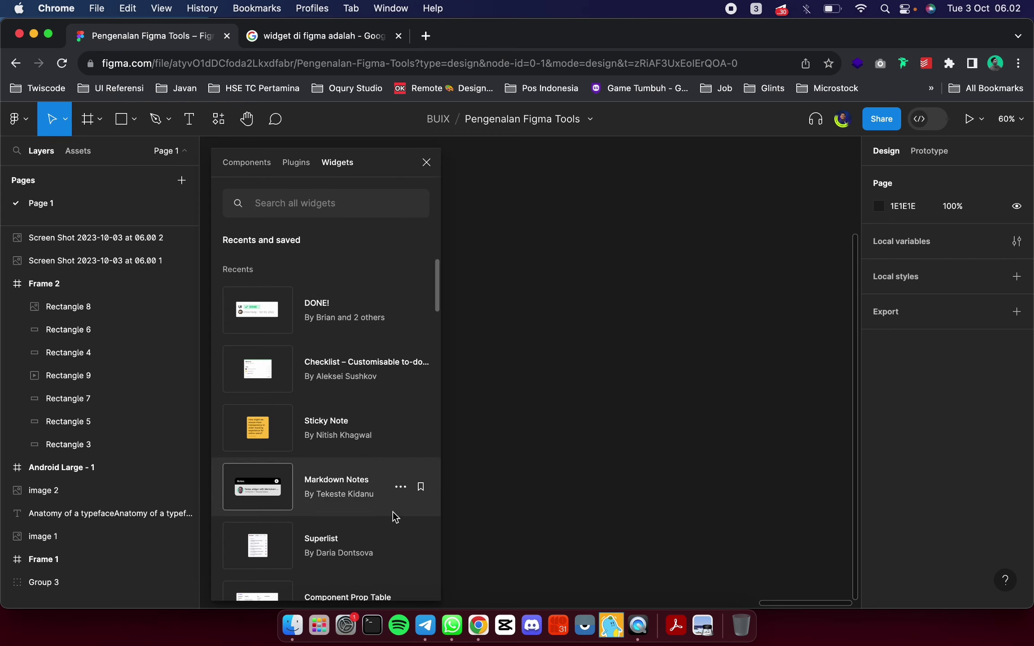
{"action": "scroll", "coordinate": [393, 515], "scroll_direction": "down", "scroll_amount": 5}
{"action": "scroll", "coordinate": [395, 517], "scroll_direction": "up", "scroll_amount": 5}
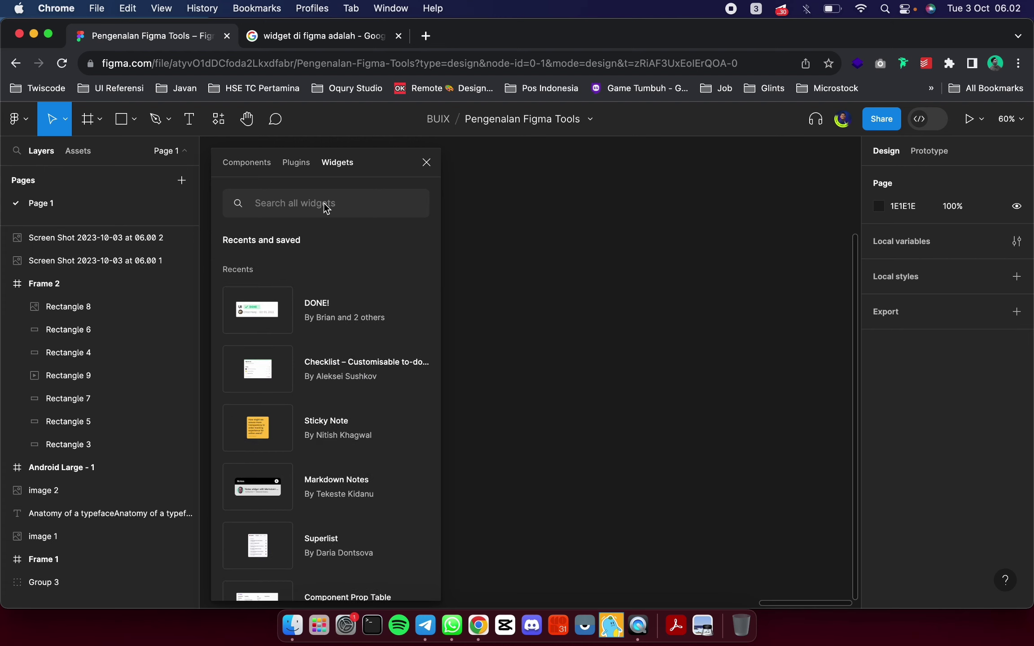
{"action": "left_click", "coordinate": [296, 163]}
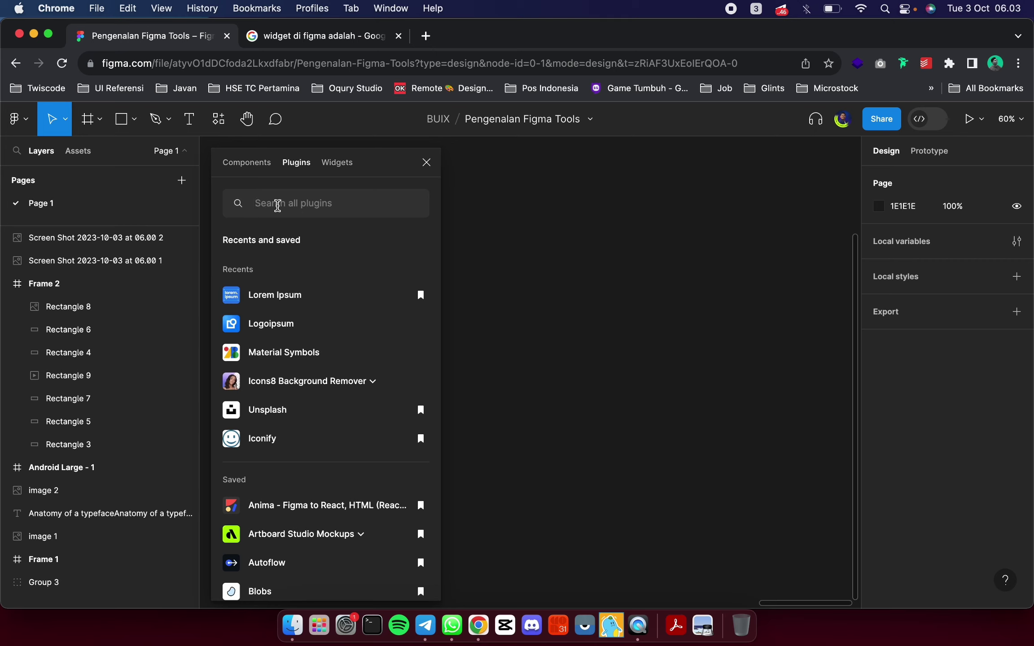
{"action": "mouse_move", "coordinate": [283, 353]}
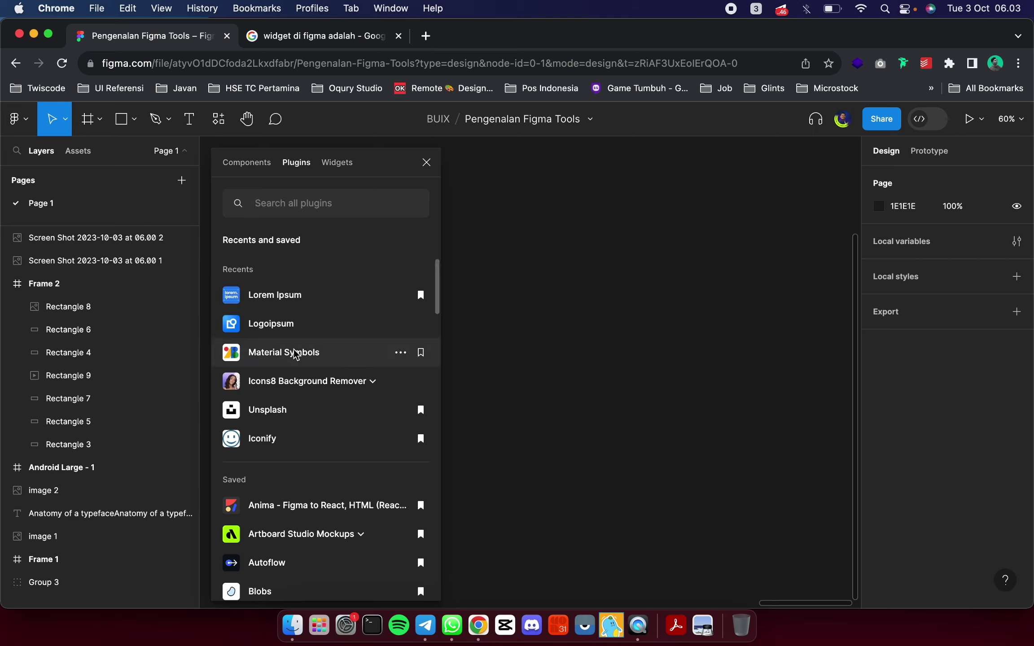
Run Material Symbols with the Rounded style and Fill set to On
{"action": "left_click", "coordinate": [296, 353]}
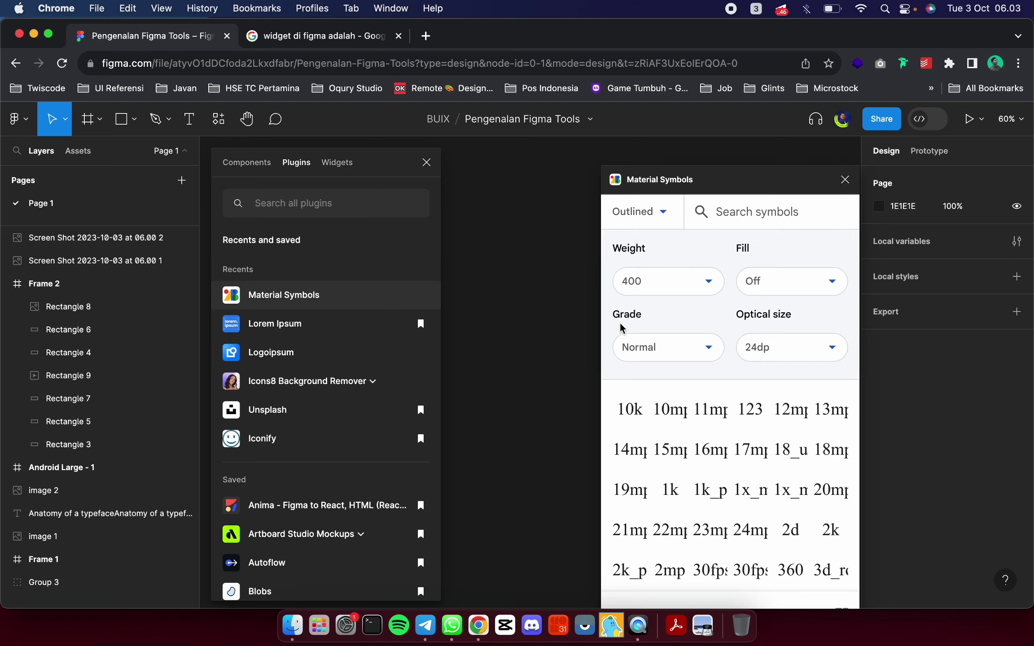
{"action": "left_click", "coordinate": [659, 220]}
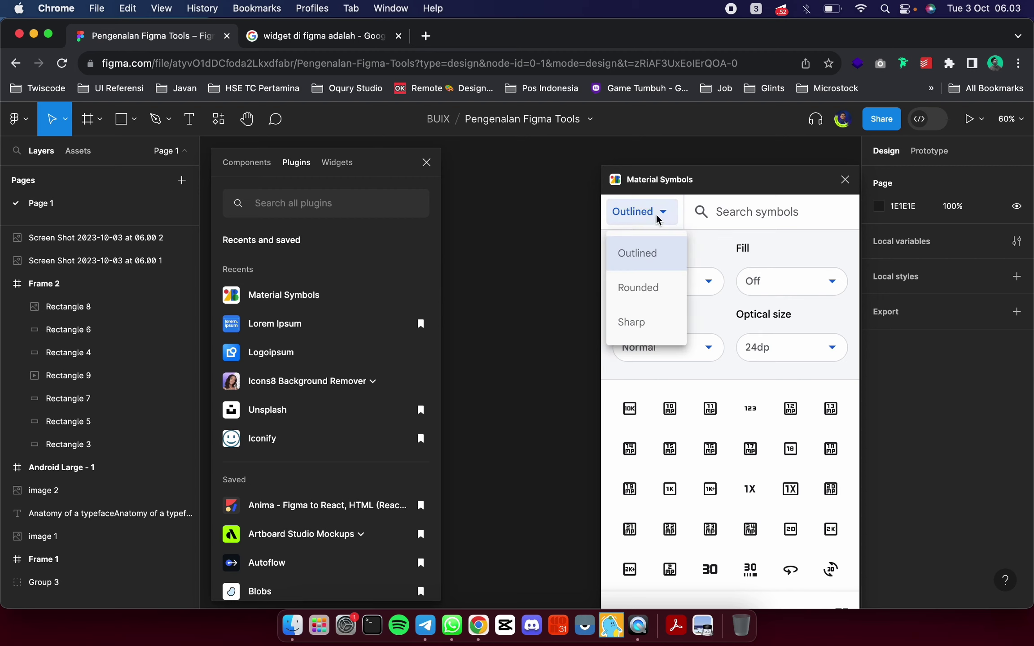
{"action": "left_click", "coordinate": [638, 288]}
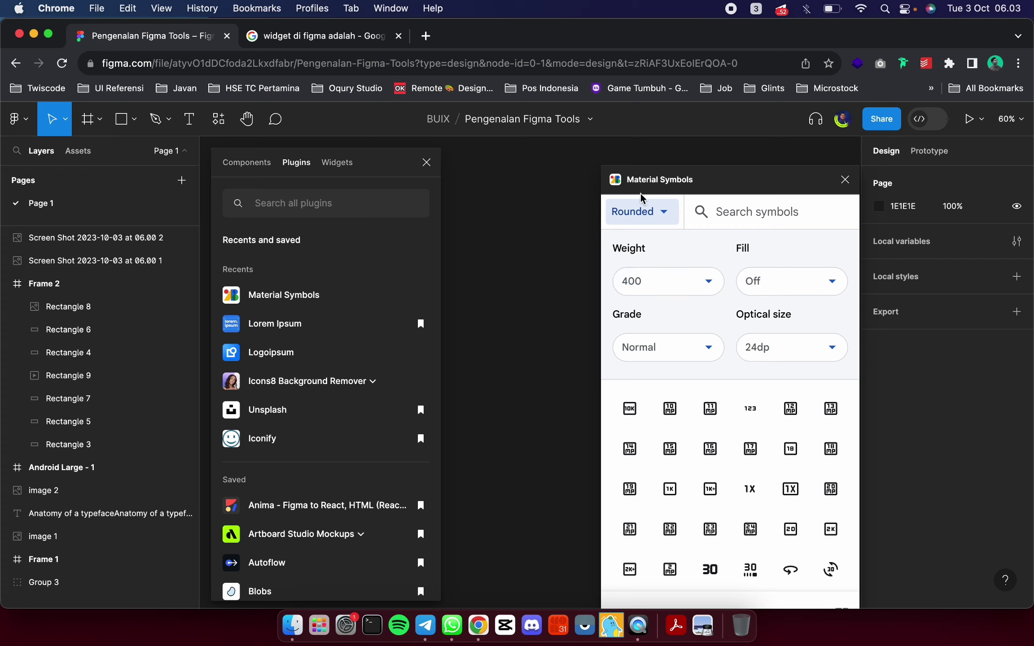
{"action": "left_click", "coordinate": [642, 211]}
{"action": "left_click", "coordinate": [642, 288]}
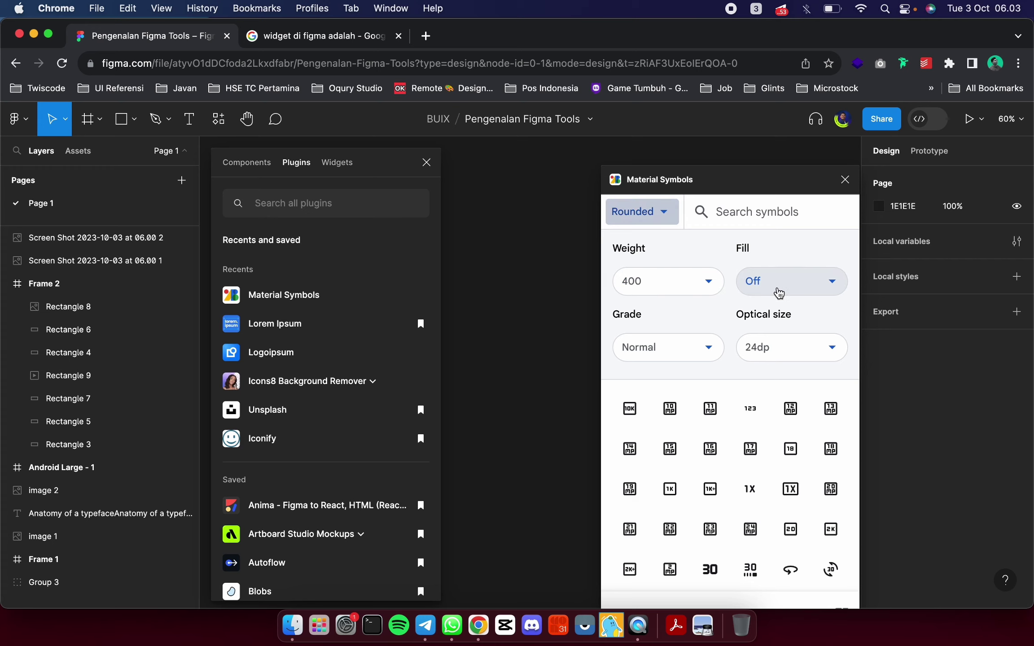
{"action": "left_click", "coordinate": [778, 283]}
{"action": "left_click", "coordinate": [763, 341]}
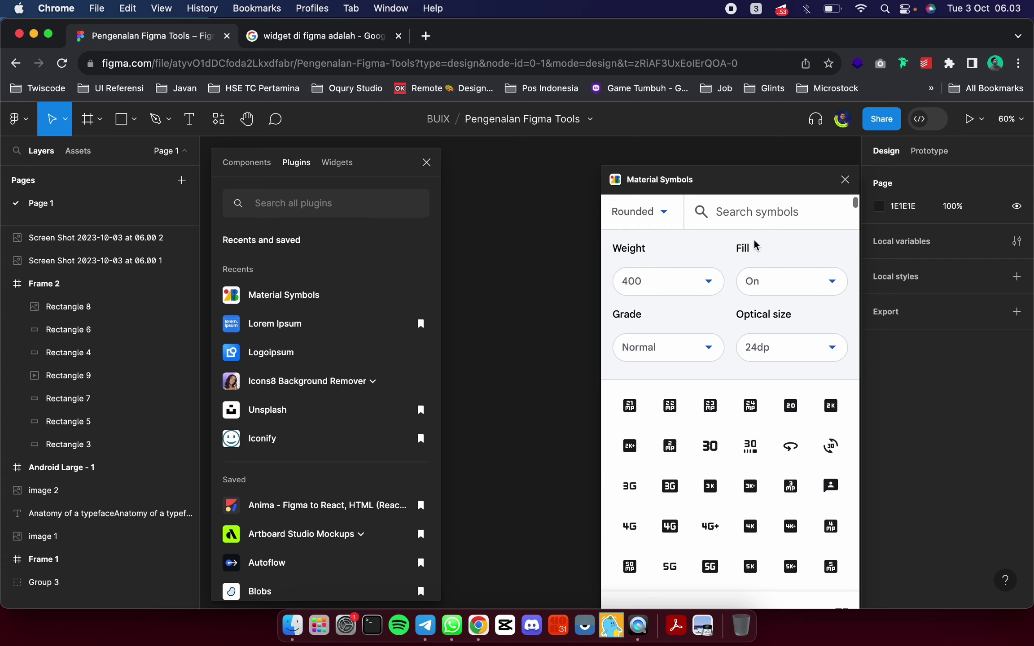
Search 'notifi', insert the app_badging icon, and close Material Symbols
{"action": "left_click", "coordinate": [752, 211]}
{"action": "type", "text": "noti"}
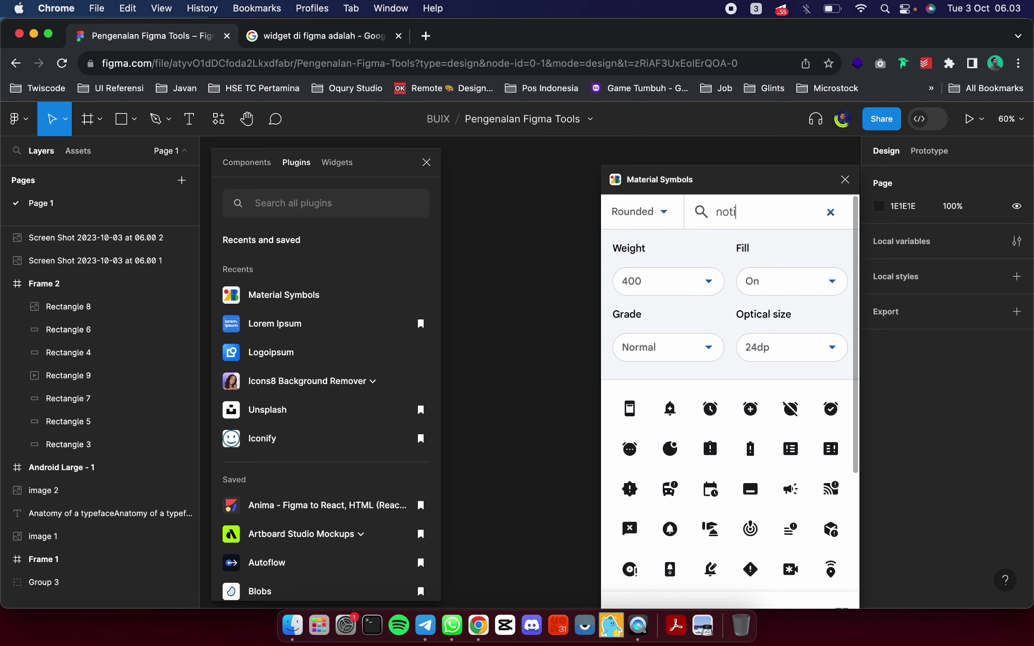
{"action": "type", "text": "fi"}
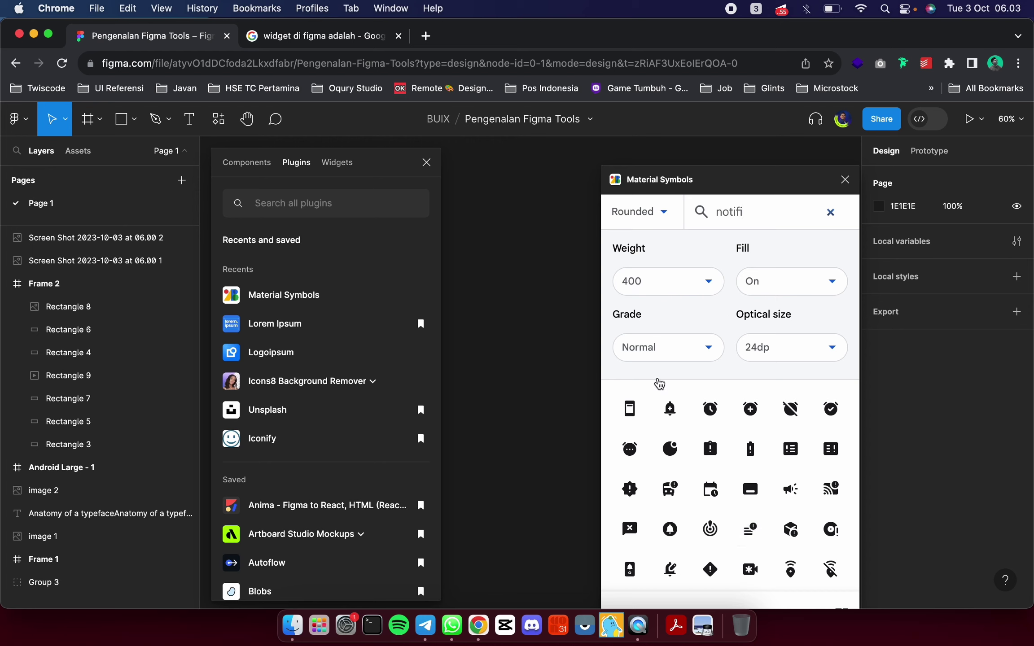
{"action": "left_click", "coordinate": [670, 449]}
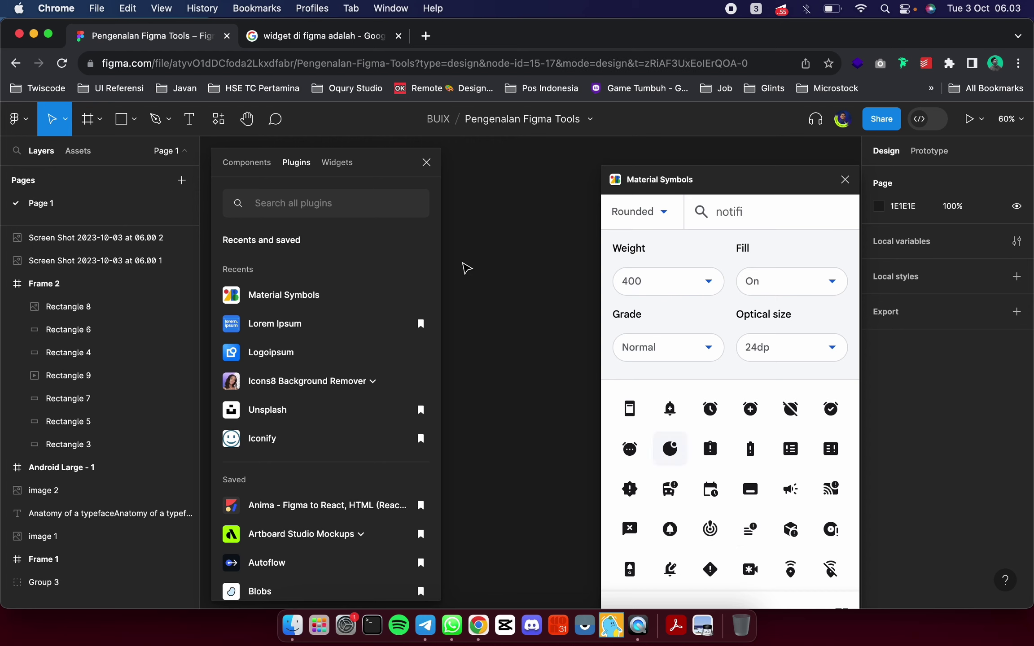
{"action": "scroll", "coordinate": [524, 383], "scroll_direction": "up", "scroll_amount": 3}
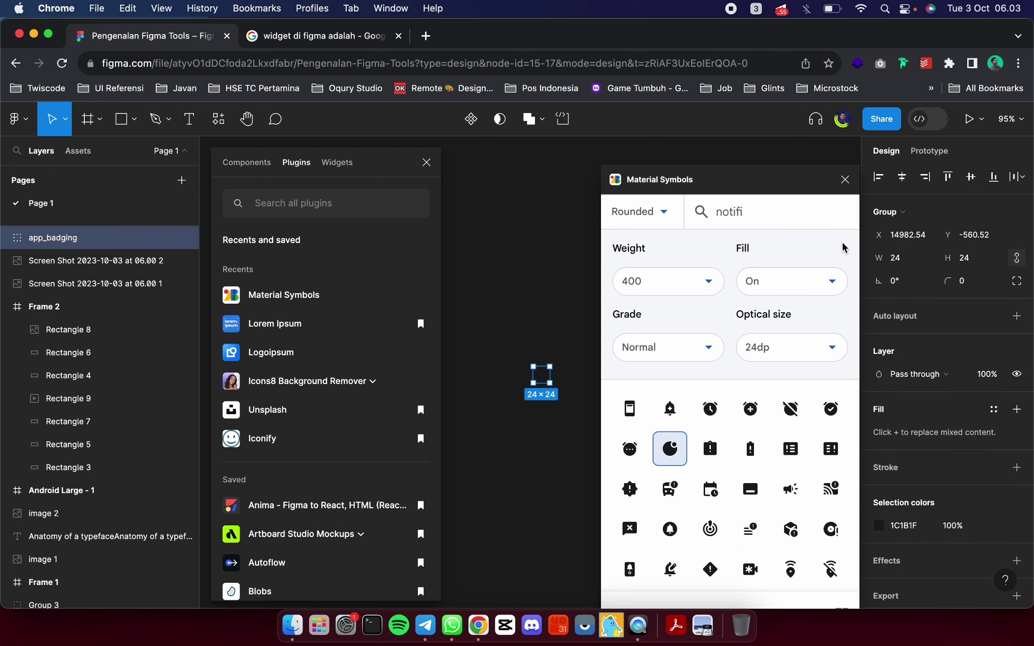
{"action": "left_click", "coordinate": [846, 180]}
{"action": "scroll", "coordinate": [501, 411], "scroll_direction": "up", "scroll_amount": 5}
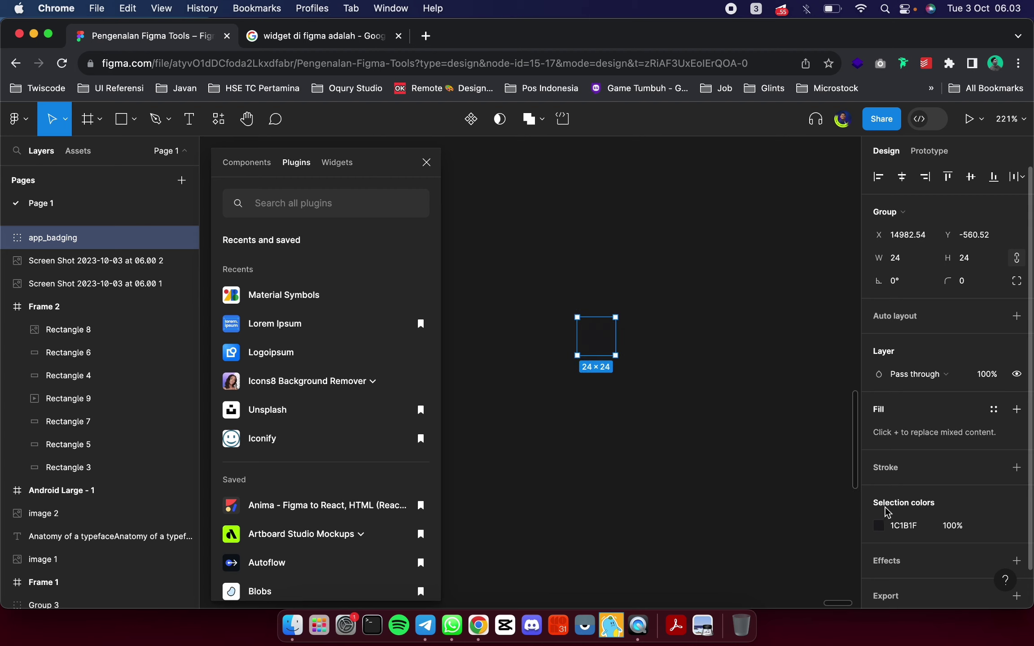
Recolour the app_badging icon to purple 7C50FF
{"action": "left_click", "coordinate": [879, 527]}
{"action": "mouse_move", "coordinate": [753, 286]}
{"action": "left_mouse_down"}
{"action": "mouse_move", "coordinate": [821, 239]}
{"action": "mouse_move", "coordinate": [826, 341]}
{"action": "mouse_move", "coordinate": [808, 238]}
{"action": "left_mouse_up"}
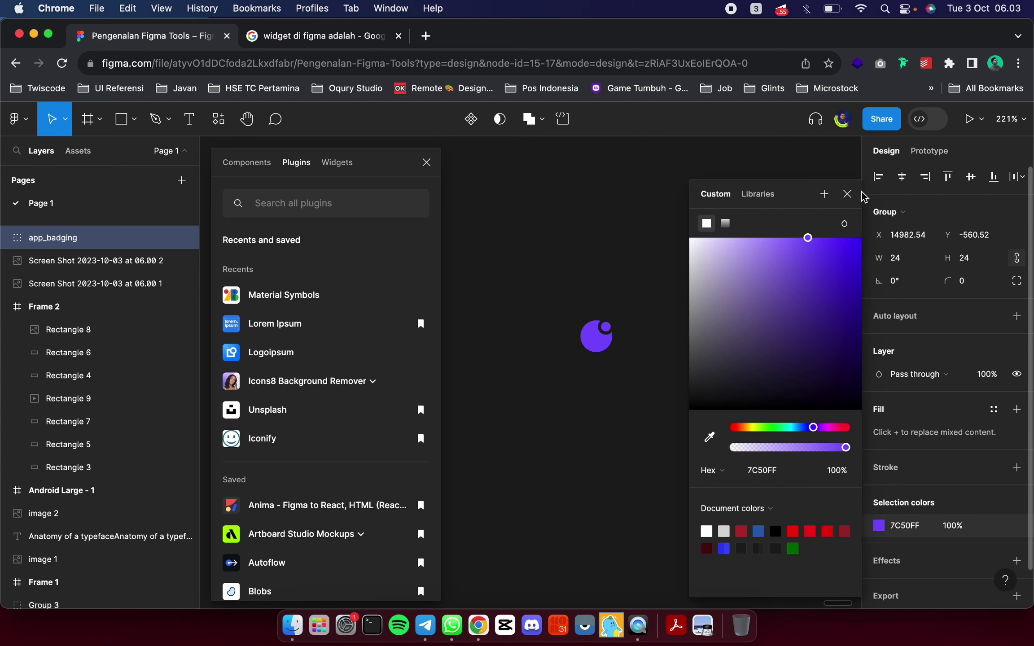
{"action": "left_click", "coordinate": [847, 194]}
{"action": "left_click", "coordinate": [718, 271]}
{"action": "scroll", "coordinate": [719, 270], "scroll_direction": "right", "scroll_amount": 2}
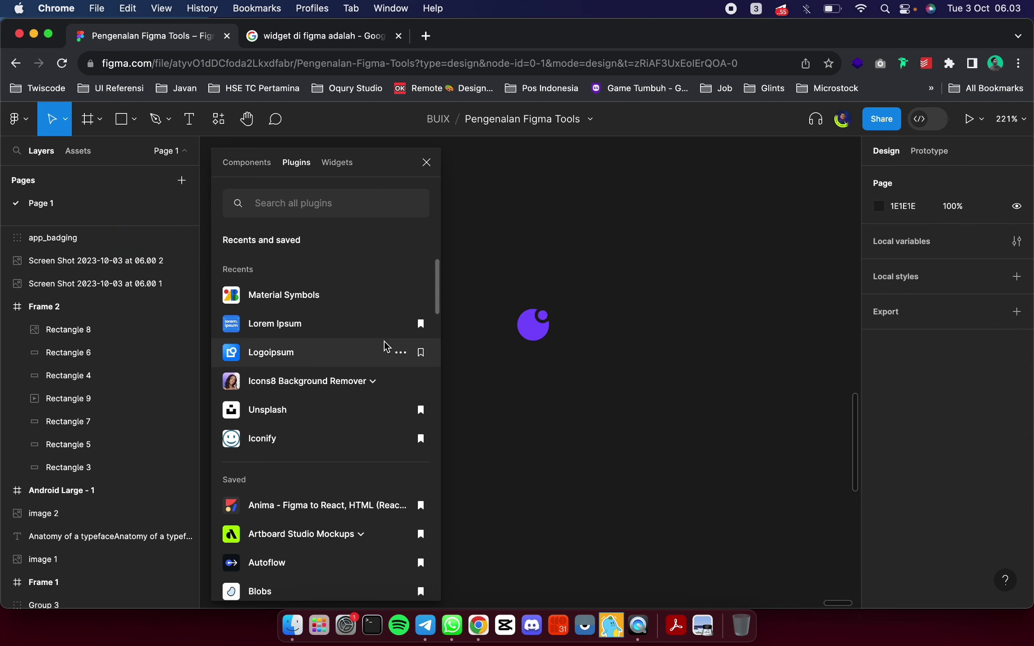
In Iconify, search 'notification' and pick the bxs:notification icon
{"action": "left_click", "coordinate": [262, 447]}
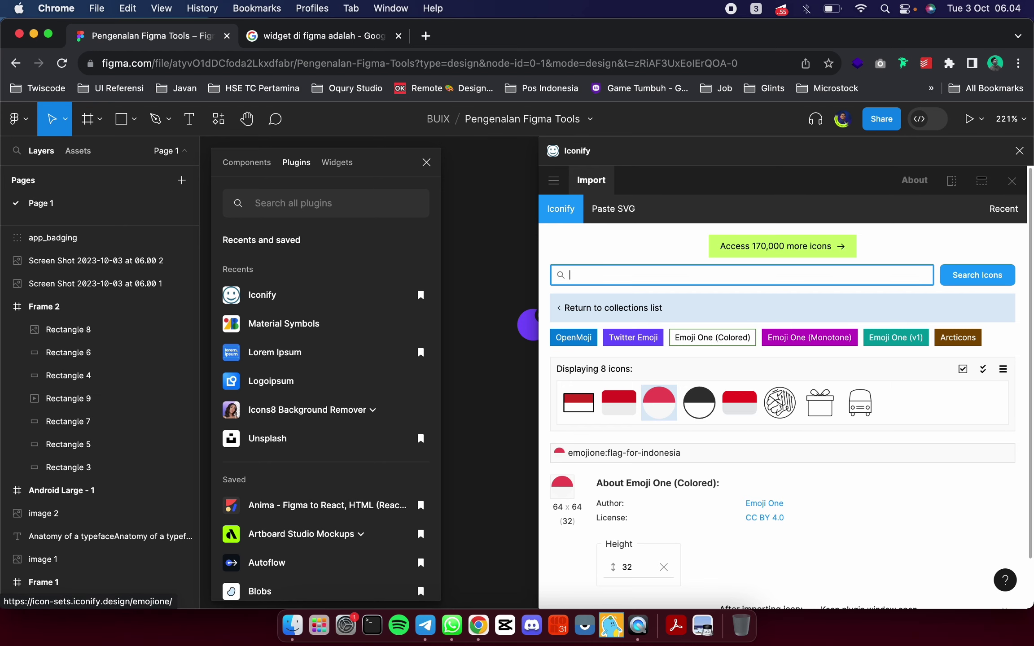
{"action": "type", "text": "notifik"}
{"action": "key", "text": "BackSpace"}
{"action": "type", "text": "cation"}
{"action": "scroll", "coordinate": [736, 555], "scroll_direction": "down", "scroll_amount": 2}
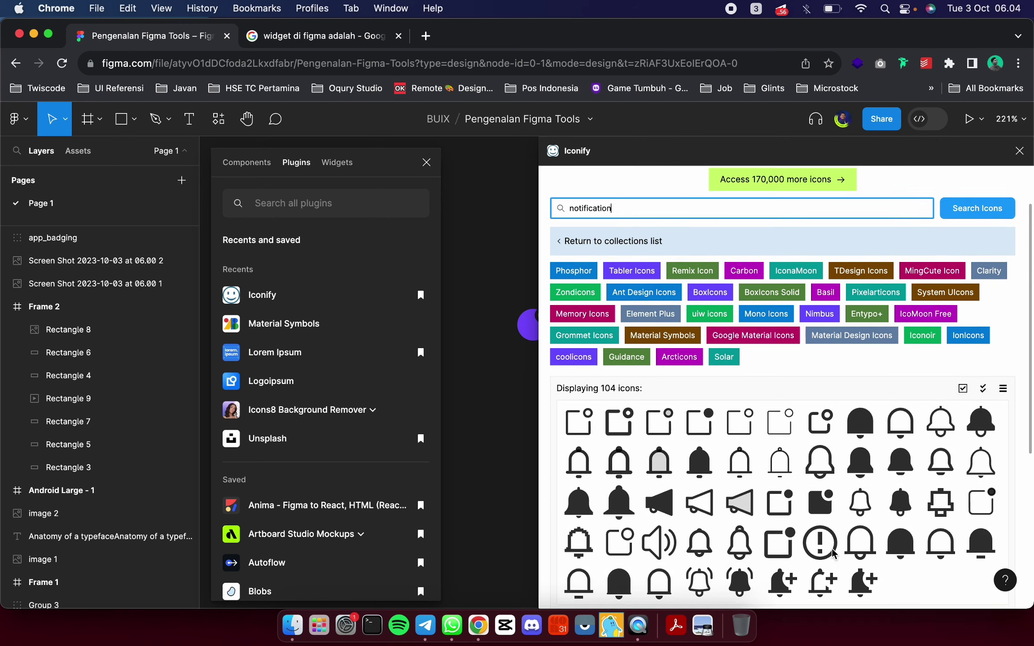
{"action": "left_click", "coordinate": [827, 505]}
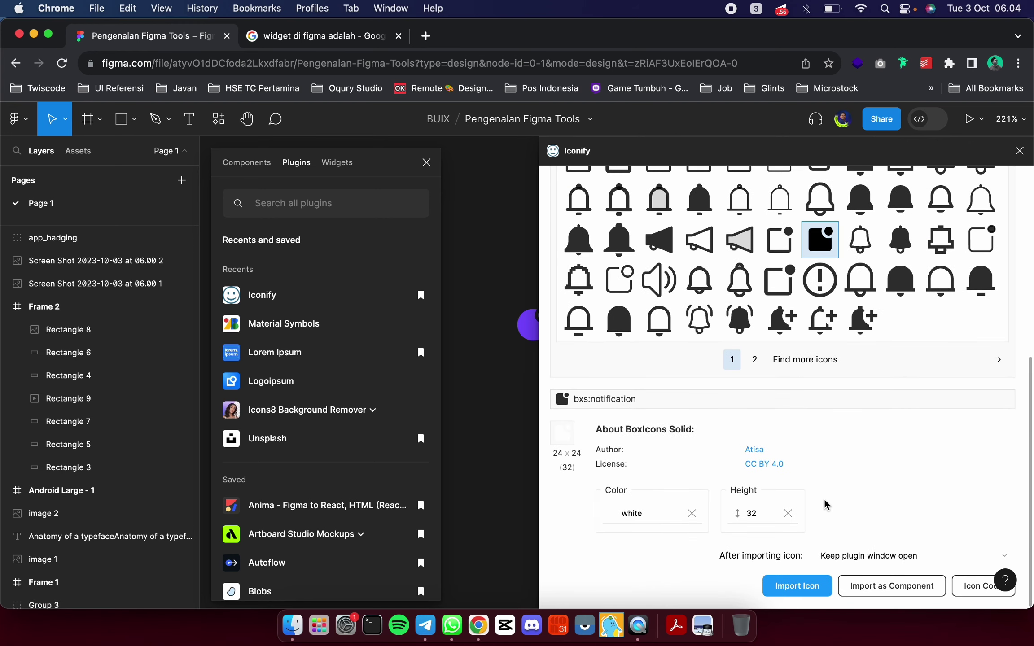
Colour the icon red #f24e1e and import it onto the canvas
{"action": "left_click", "coordinate": [647, 505]}
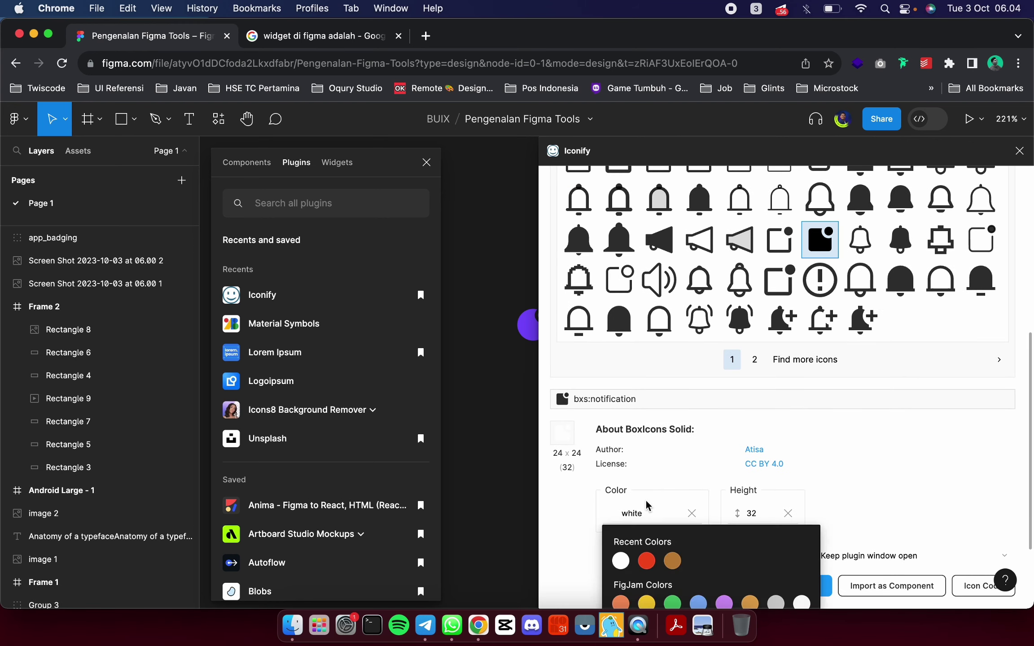
{"action": "left_click", "coordinate": [647, 562]}
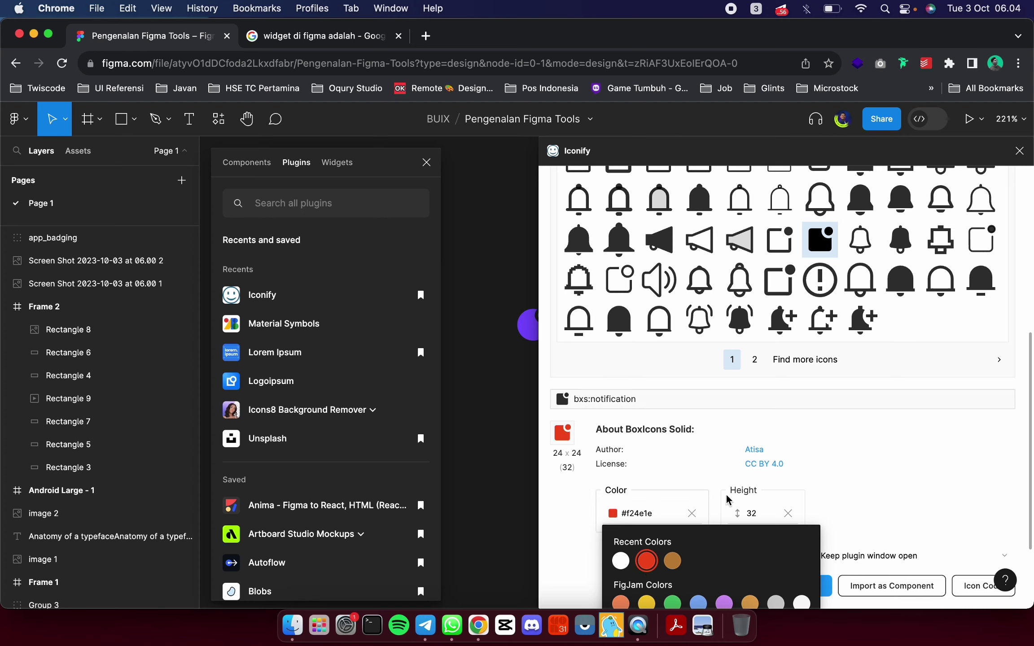
{"action": "left_click", "coordinate": [752, 513]}
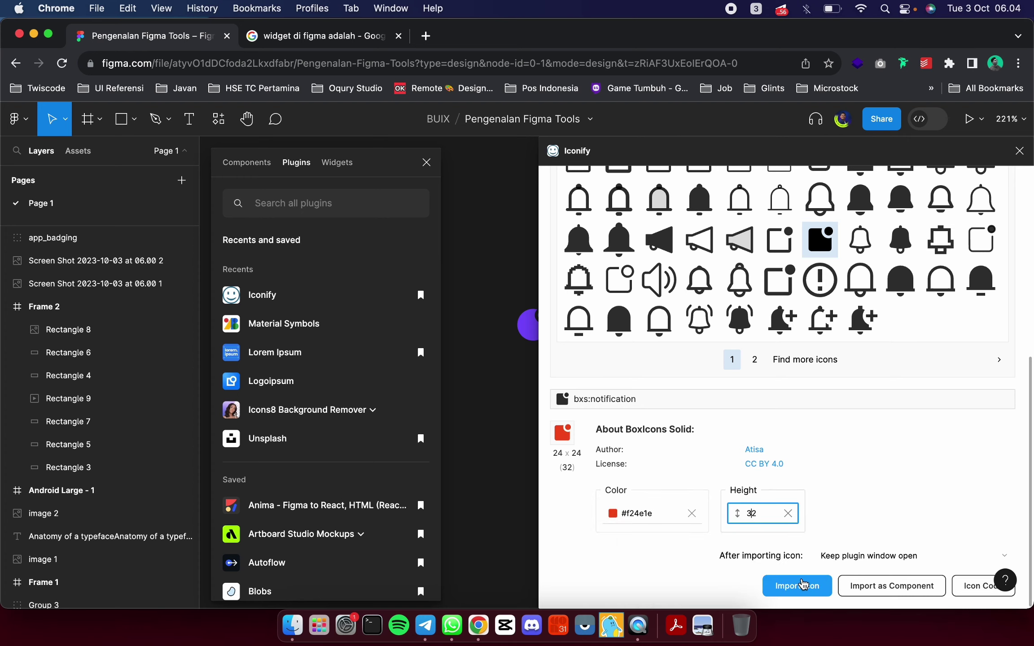
{"action": "left_click", "coordinate": [802, 585]}
{"action": "scroll", "coordinate": [943, 404], "scroll_direction": "up", "scroll_amount": 10}
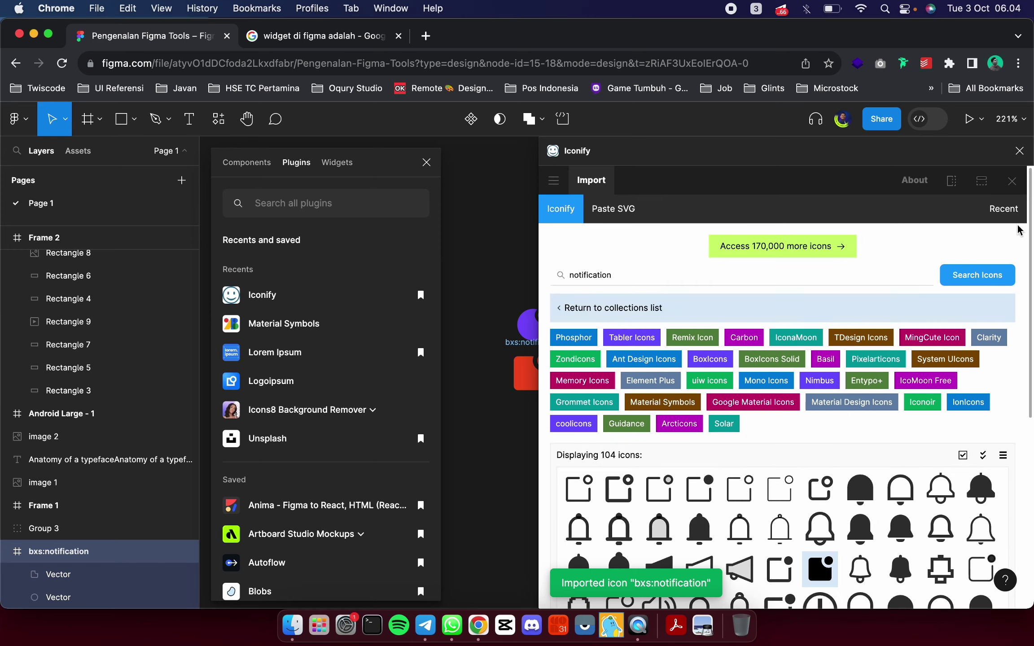
{"action": "left_click", "coordinate": [1021, 171]}
Position the red notification icon just right of the purple app_badging icon
{"action": "left_click", "coordinate": [620, 364]}
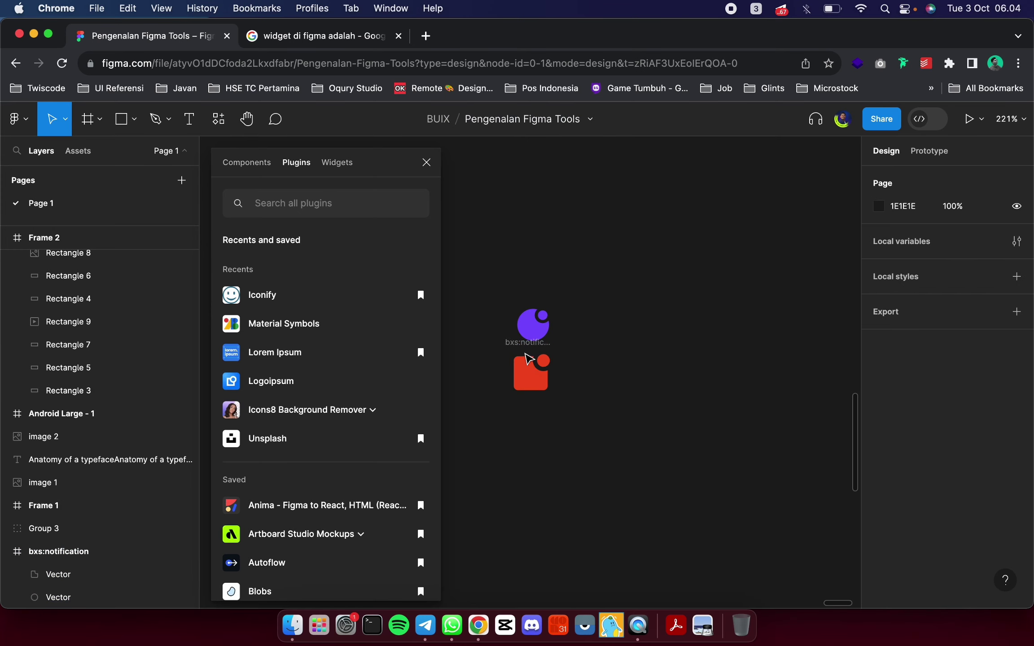
{"action": "left_click_drag", "start_coordinate": [512, 345], "coordinate": [577, 302]}
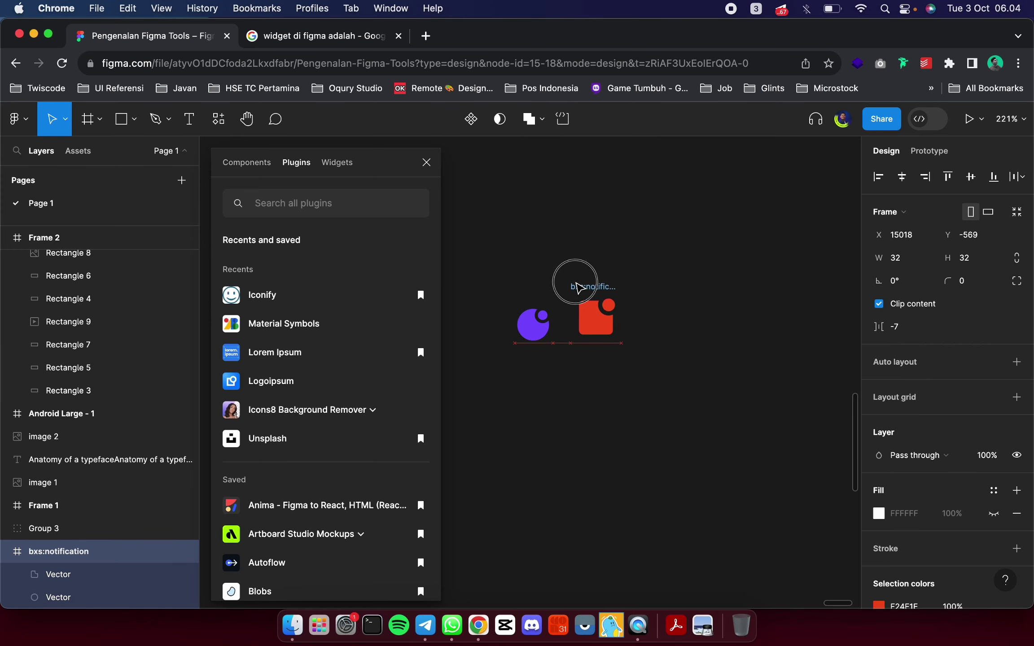
{"action": "left_click_drag", "start_coordinate": [577, 302], "coordinate": [573, 295]}
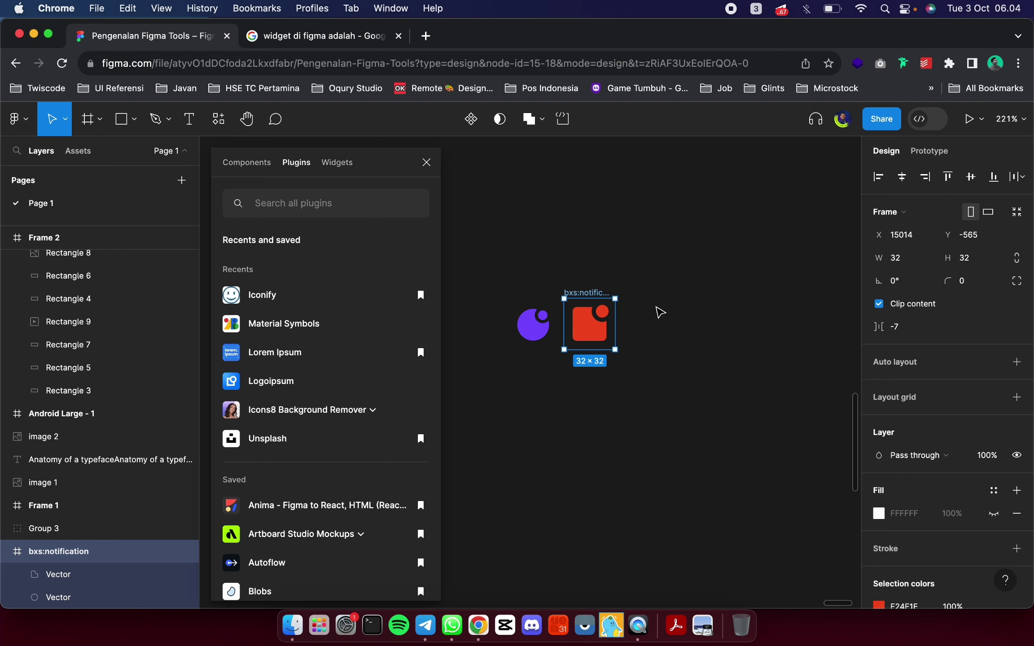
{"action": "left_click", "coordinate": [659, 313]}
{"action": "left_click", "coordinate": [521, 322]}
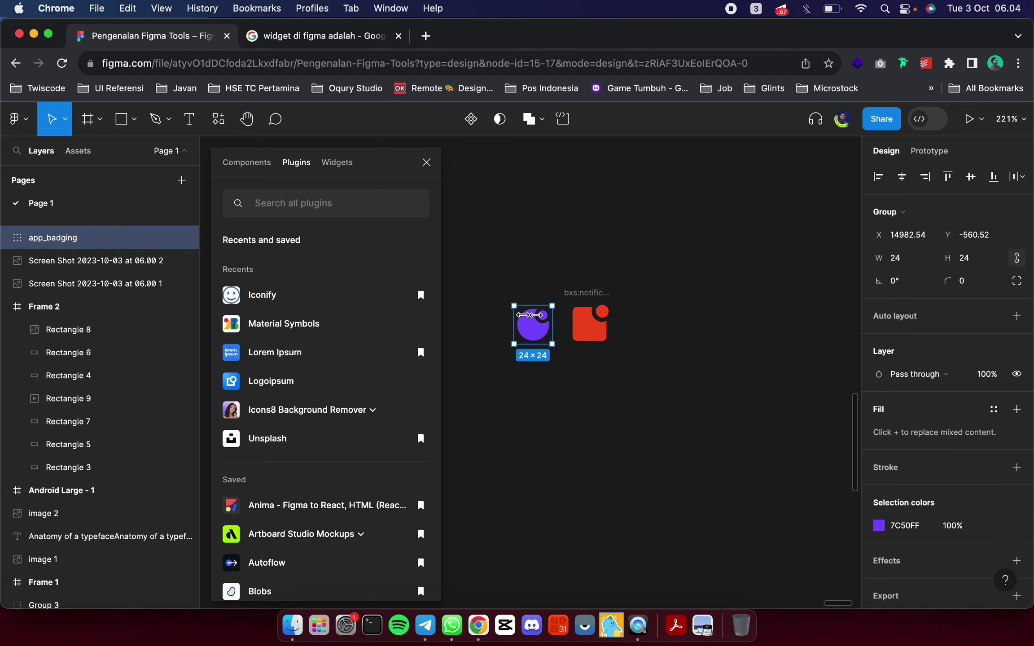
{"action": "left_click", "coordinate": [754, 366]}
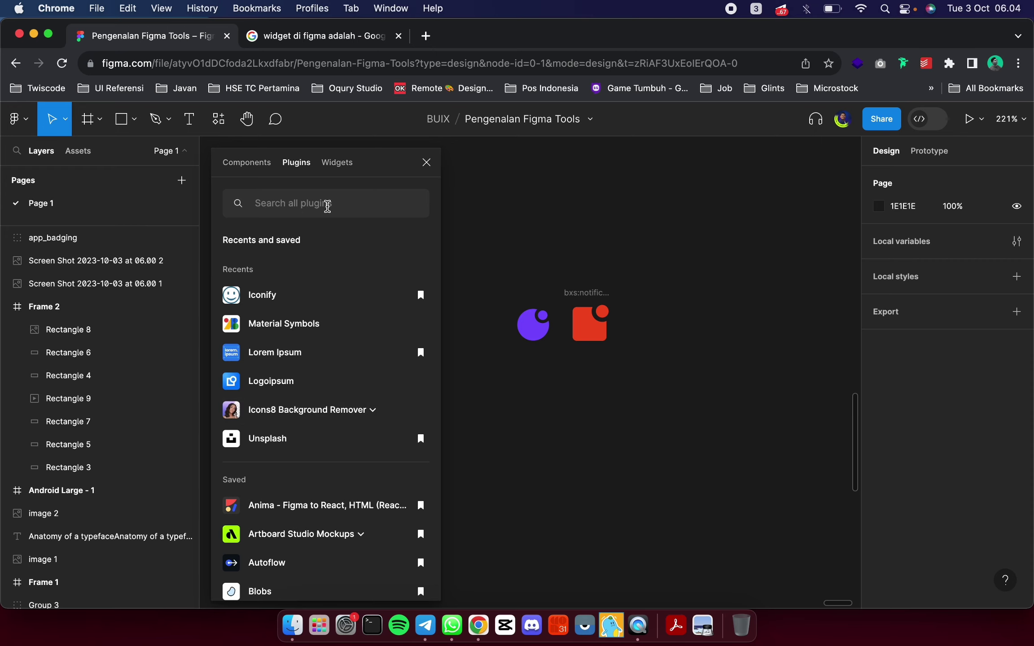
Search the Unsplash plugin for animal photos
{"action": "left_click", "coordinate": [284, 440]}
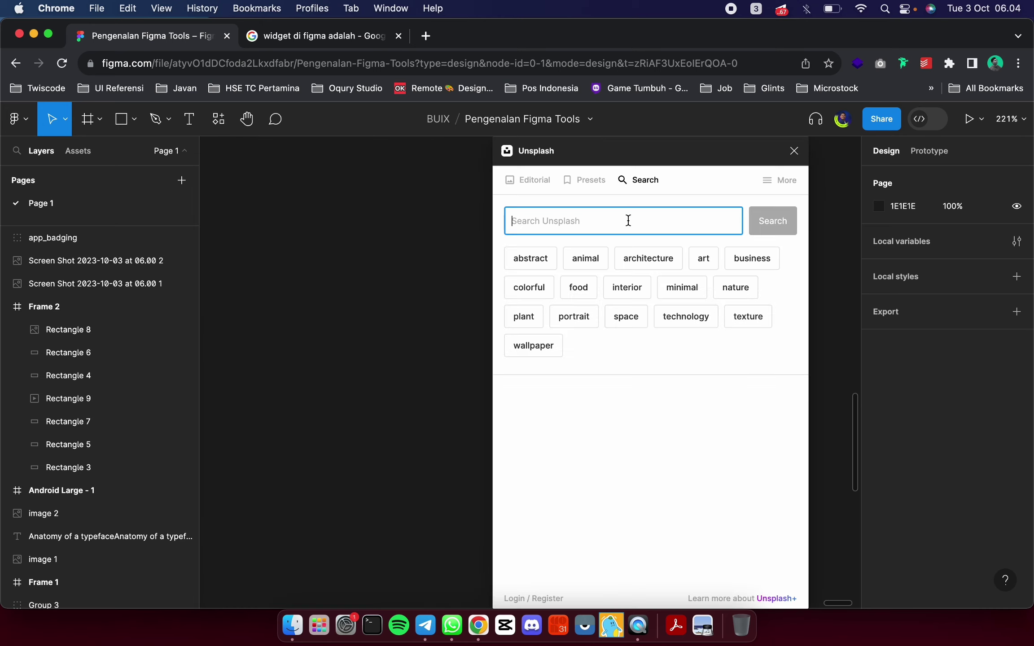
{"action": "type", "text": "animal"}
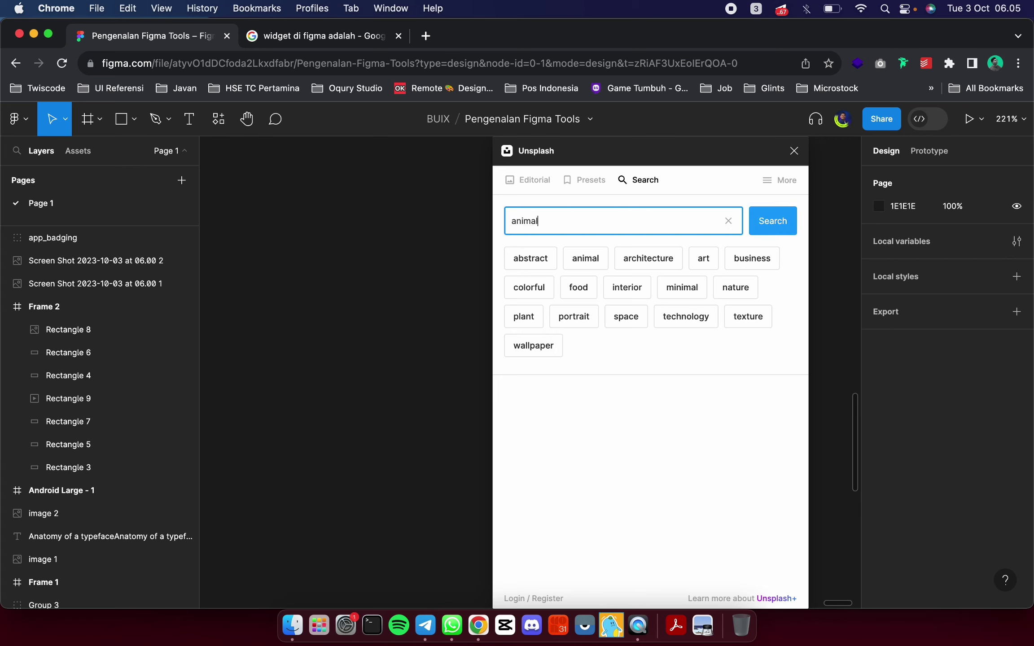
{"action": "key", "text": "Return"}
Insert the sea turtle photo onto the canvas and select its width field
{"action": "scroll", "coordinate": [709, 484], "scroll_direction": "down", "scroll_amount": 1}
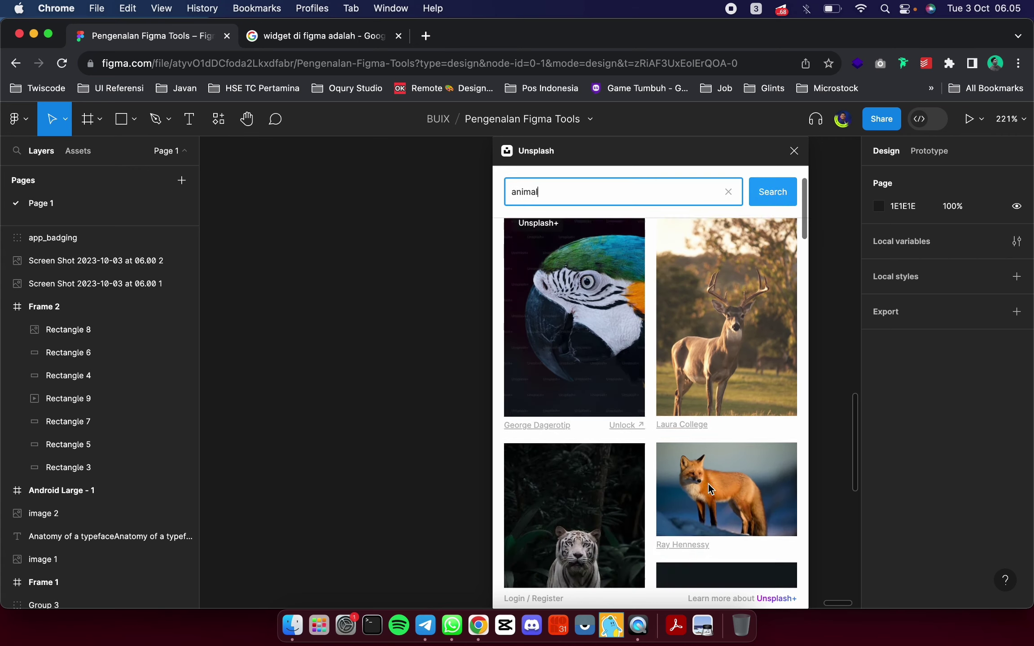
{"action": "scroll", "coordinate": [709, 484], "scroll_direction": "down", "scroll_amount": 3}
{"action": "scroll", "coordinate": [709, 484], "scroll_direction": "down", "scroll_amount": 3}
{"action": "scroll", "coordinate": [709, 484], "scroll_direction": "down", "scroll_amount": 3}
{"action": "scroll", "coordinate": [589, 328], "scroll_direction": "down", "scroll_amount": 2}
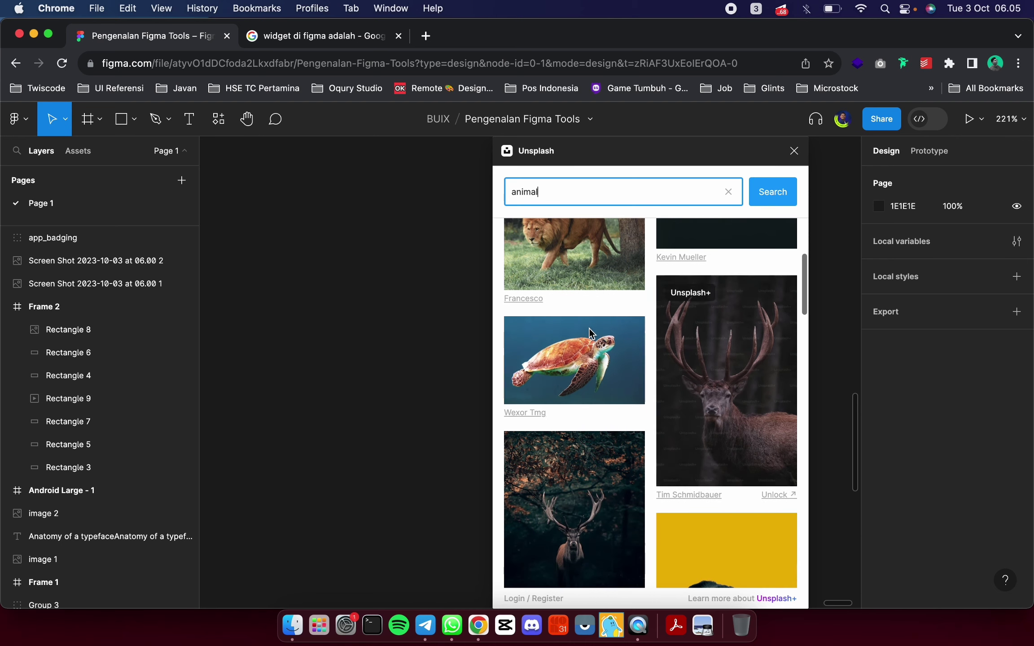
{"action": "left_click", "coordinate": [527, 365]}
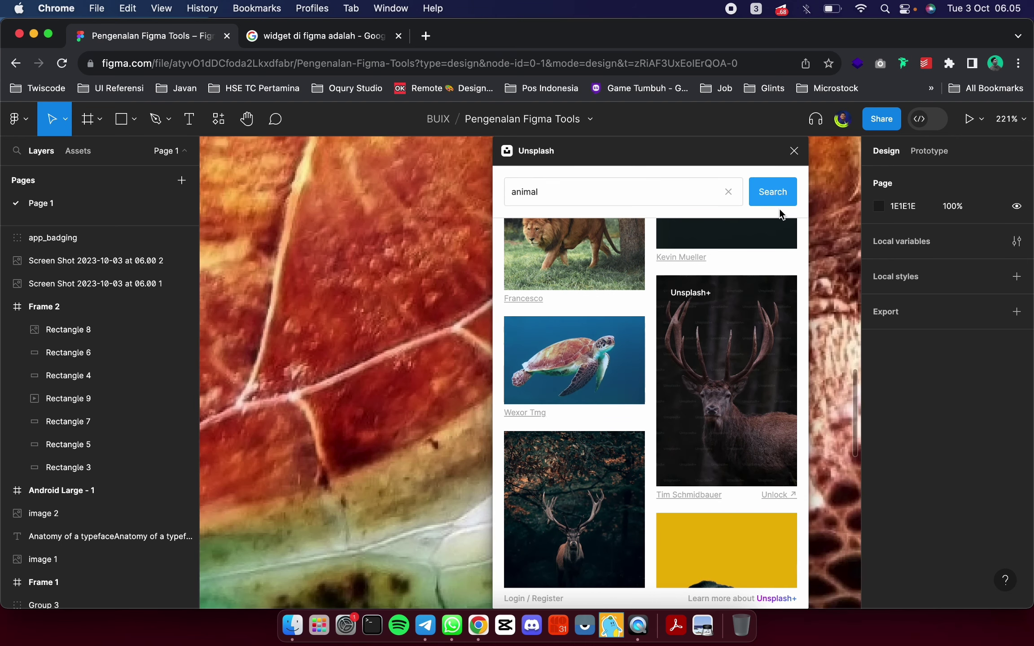
{"action": "left_click", "coordinate": [794, 150]}
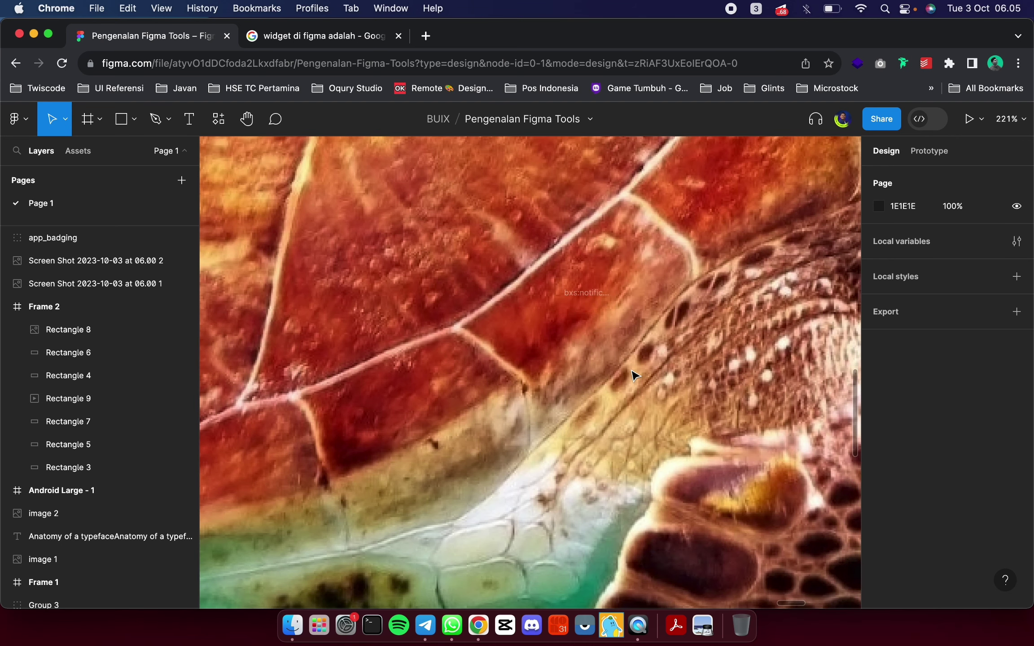
{"action": "left_click", "coordinate": [921, 237]}
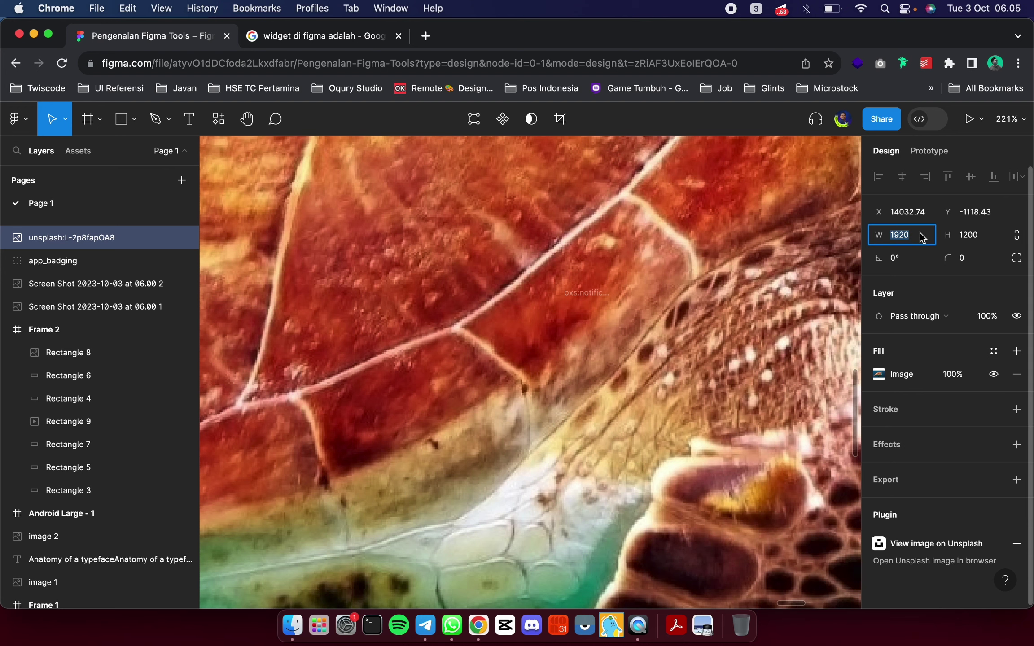
Resize the turtle photo to width 100, making it 100 × 62.5
{"action": "type", "text": "1"}
{"action": "key", "text": "Return"}
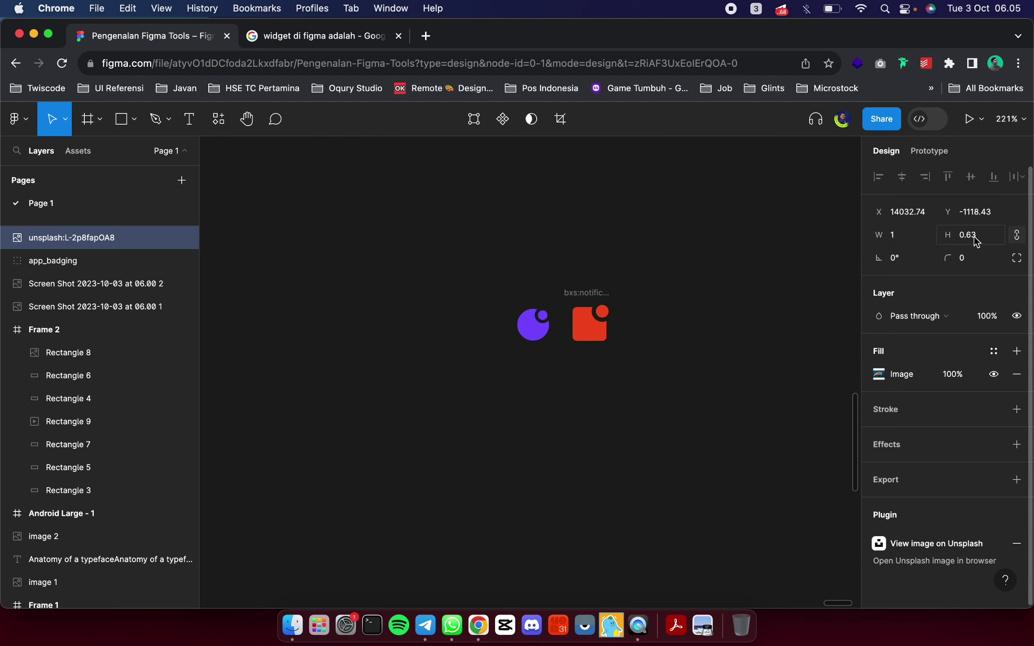
{"action": "key", "text": "super+z"}
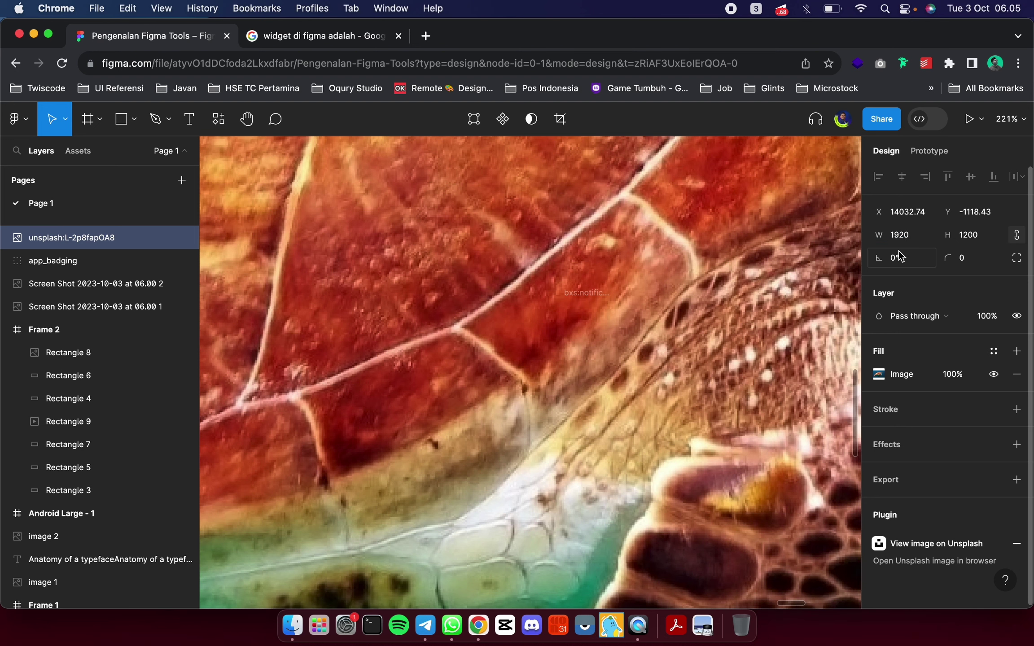
{"action": "left_click", "coordinate": [920, 235]}
{"action": "type", "text": "100"}
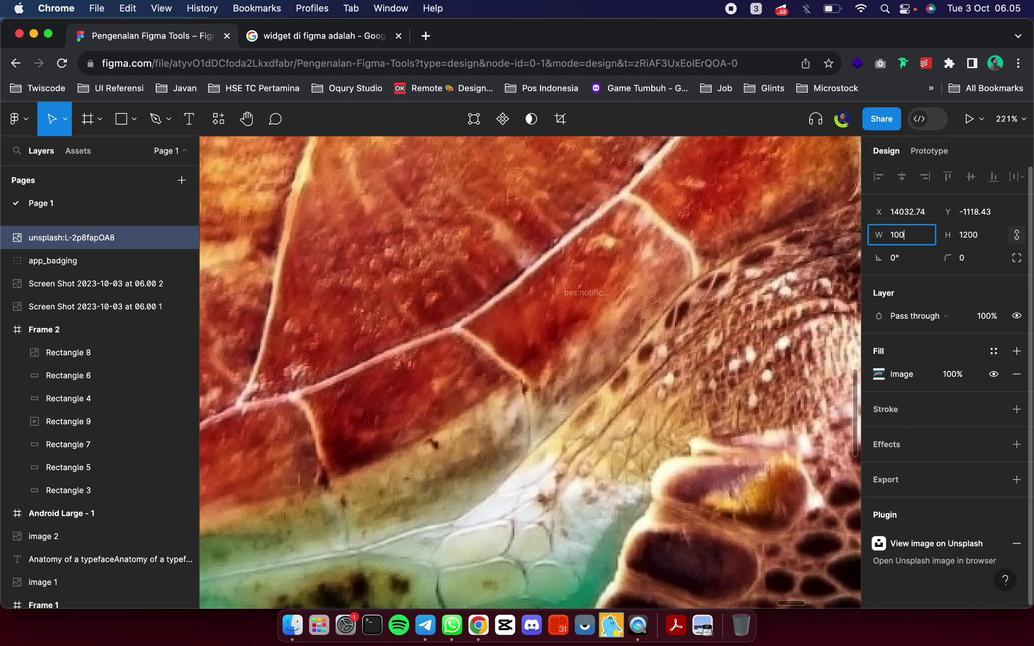
{"action": "key", "text": "Return"}
Move the turtle photo beside the notification icon
{"action": "scroll", "coordinate": [478, 316], "scroll_direction": "down", "scroll_amount": 5}
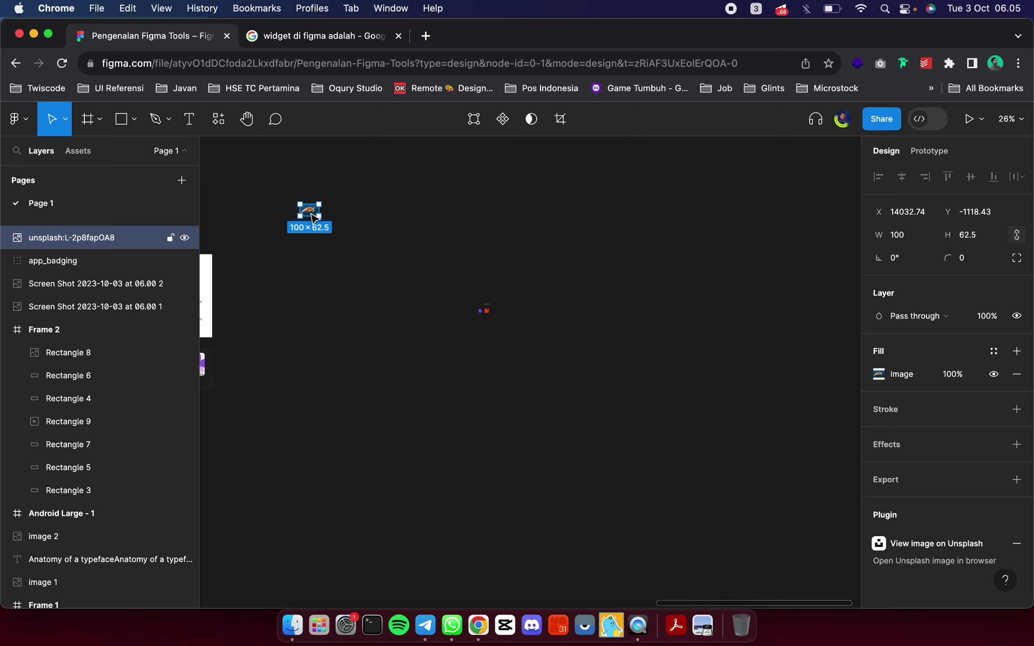
{"action": "left_click_drag", "start_coordinate": [302, 220], "coordinate": [508, 318]}
{"action": "scroll", "coordinate": [509, 317], "scroll_direction": "up", "scroll_amount": 10}
{"action": "scroll", "coordinate": [508, 318], "scroll_direction": "up", "scroll_amount": 3}
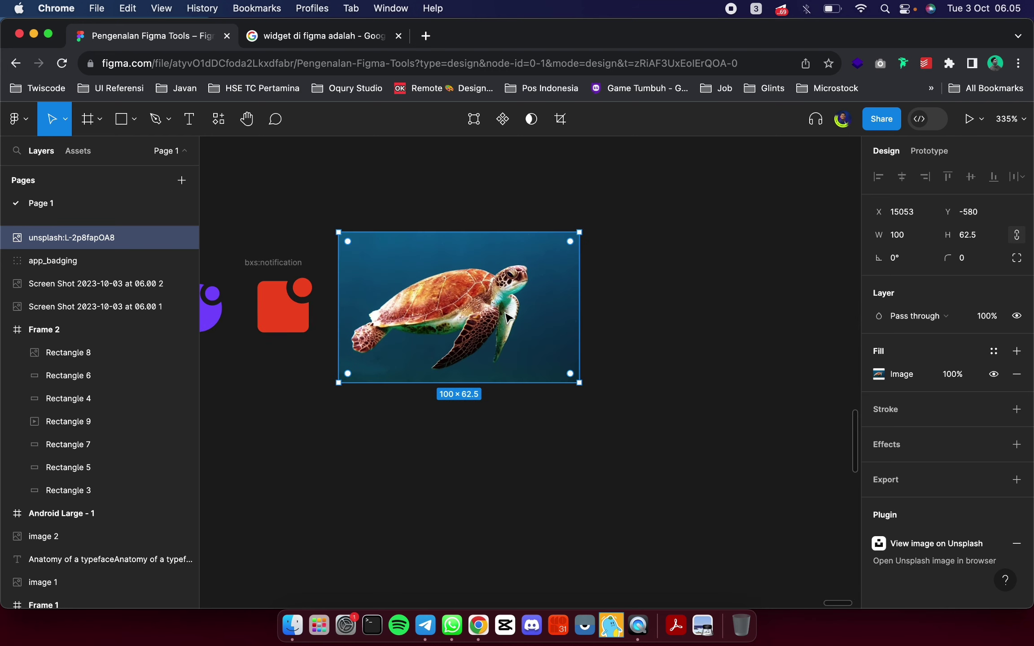
{"action": "scroll", "coordinate": [449, 291], "scroll_direction": "up", "scroll_amount": 2}
Cut out the turtle by removing its ocean background with Icons8 Background Remover
{"action": "left_click", "coordinate": [220, 120]}
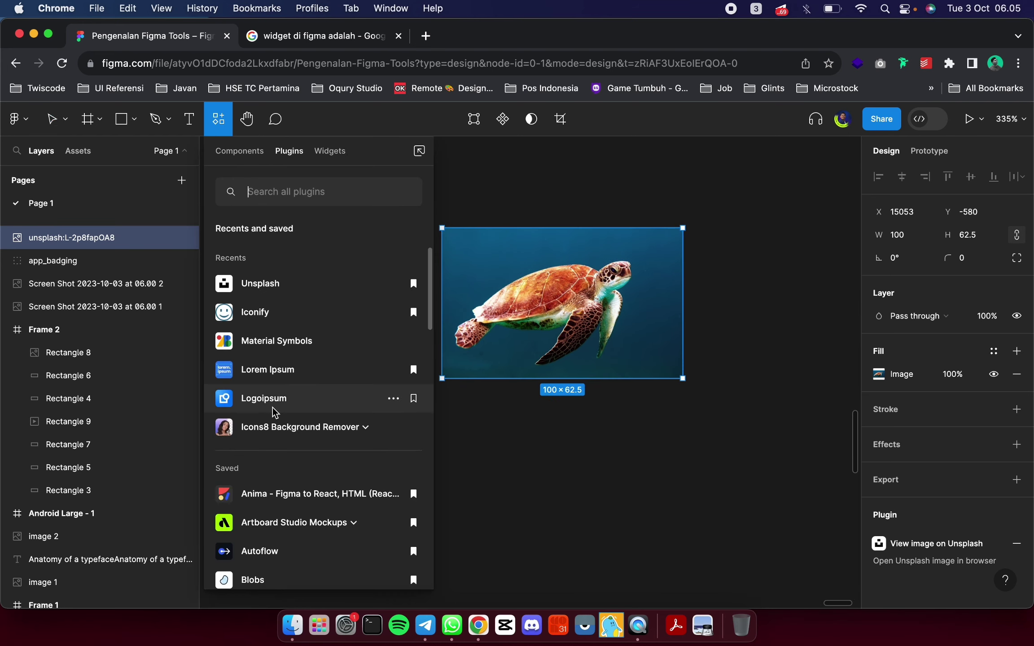
{"action": "left_click", "coordinate": [302, 432]}
{"action": "left_click", "coordinate": [326, 468]}
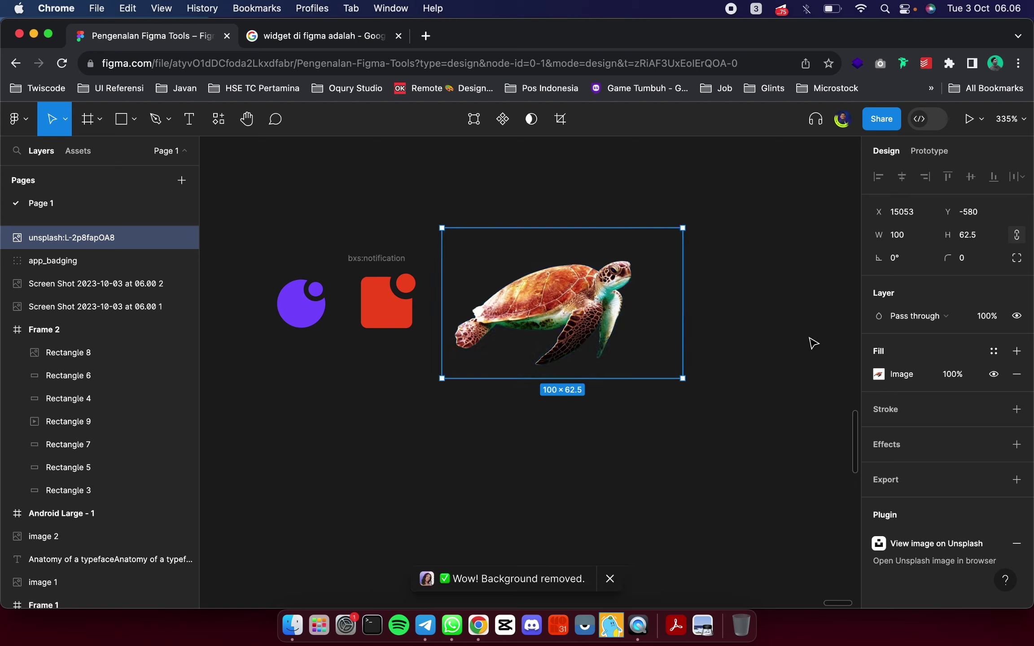
{"action": "scroll", "coordinate": [484, 257], "scroll_direction": "up", "scroll_amount": 5}
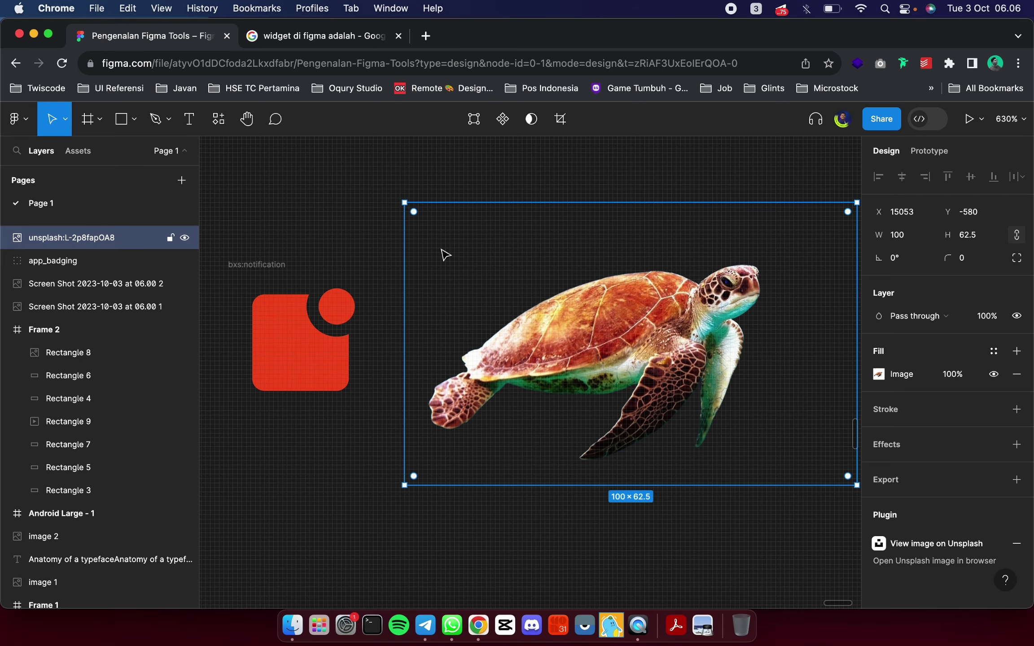
{"action": "scroll", "coordinate": [496, 282], "scroll_direction": "down", "scroll_amount": 5}
Draw a 100 × 100 grey square and move it over part of the turtle
{"action": "left_click", "coordinate": [703, 325]}
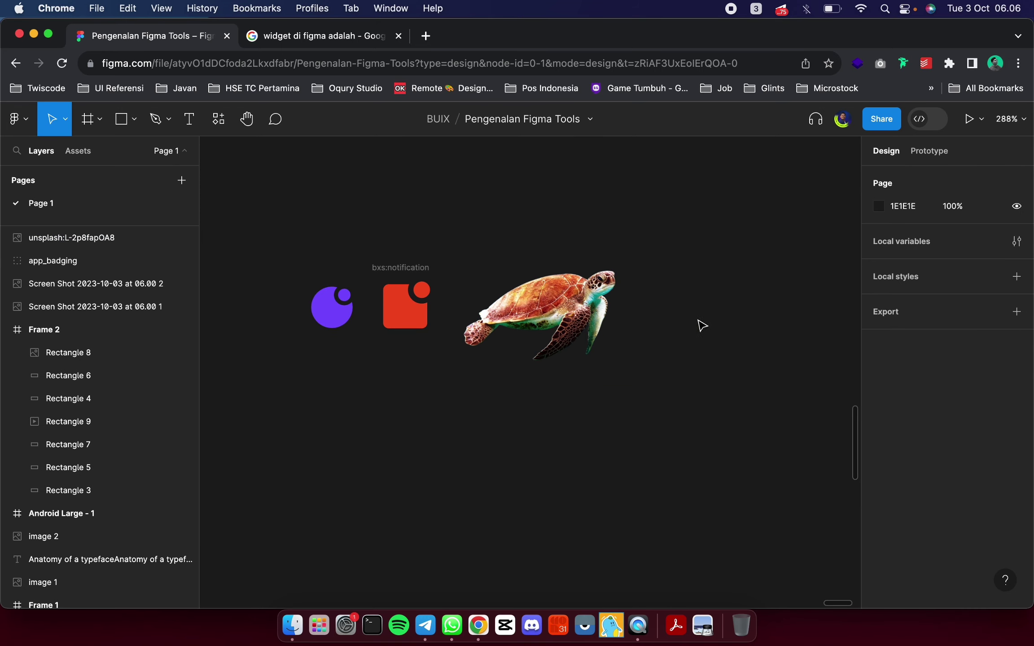
{"action": "left_click", "coordinate": [122, 127]}
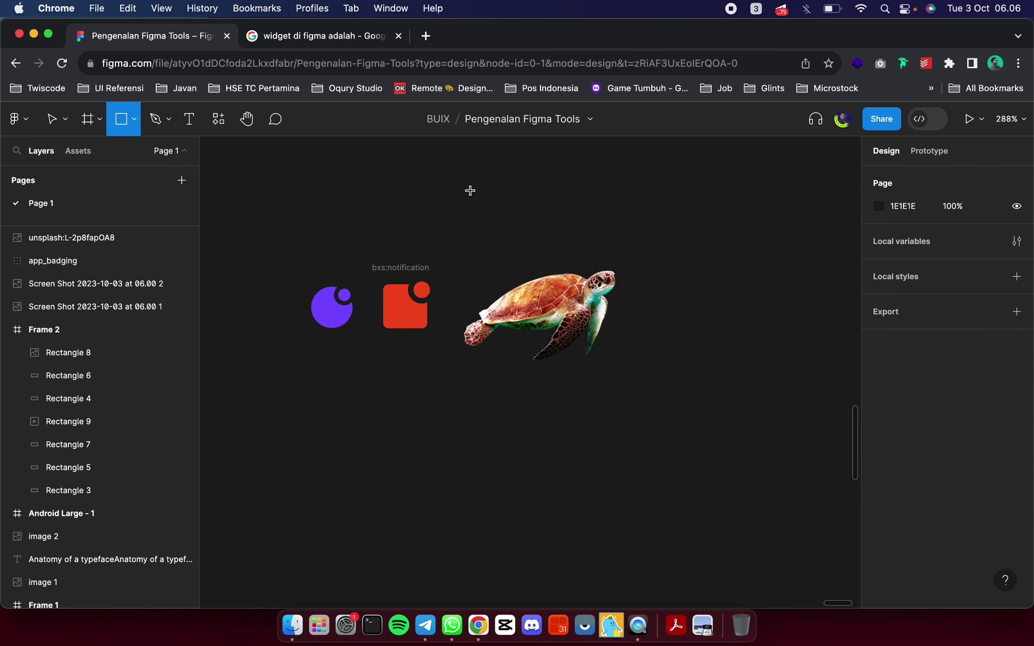
{"action": "left_click", "coordinate": [469, 270]}
{"action": "double_click", "coordinate": [466, 244]}
{"action": "left_click_drag", "start_coordinate": [463, 240], "coordinate": [606, 293]}
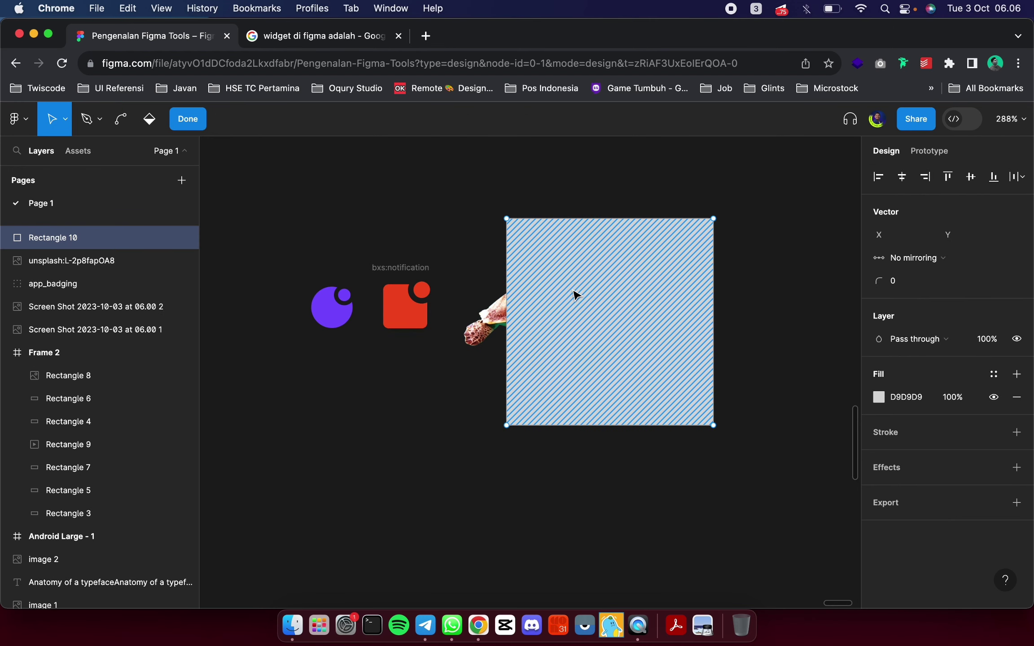
{"action": "key", "text": "Escape"}
{"action": "key", "text": "Escape"}
Send the square behind the turtle and overlap the turtle onto it
{"action": "left_click", "coordinate": [598, 275]}
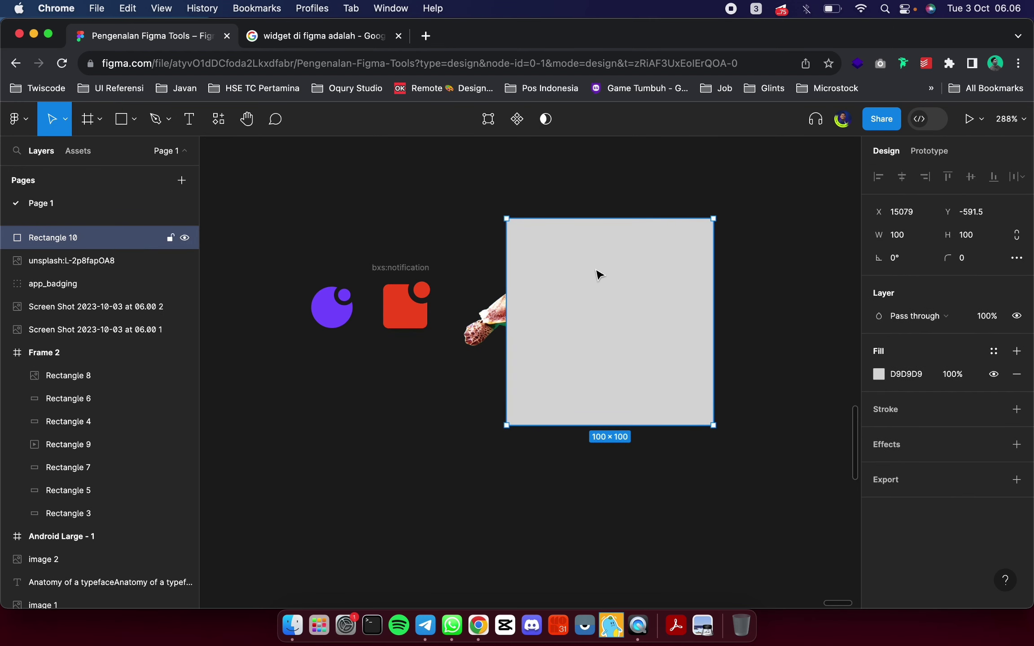
{"action": "key", "text": "super+bracketleft"}
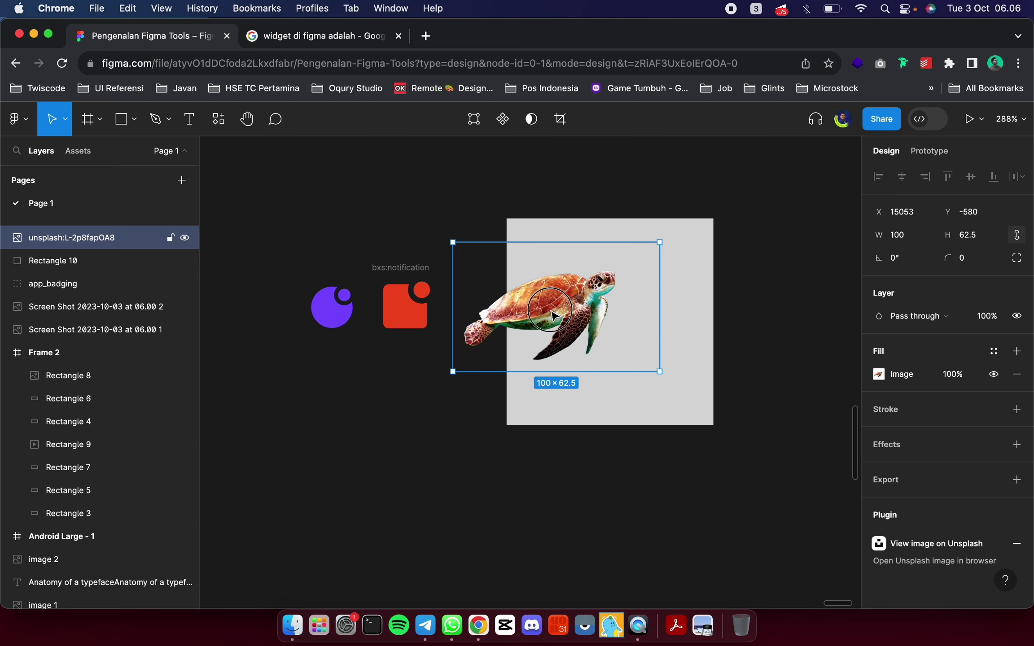
{"action": "mouse_move", "coordinate": [561, 310]}
{"action": "left_mouse_down"}
{"action": "mouse_move", "coordinate": [534, 373]}
{"action": "mouse_move", "coordinate": [534, 344]}
{"action": "left_mouse_up"}
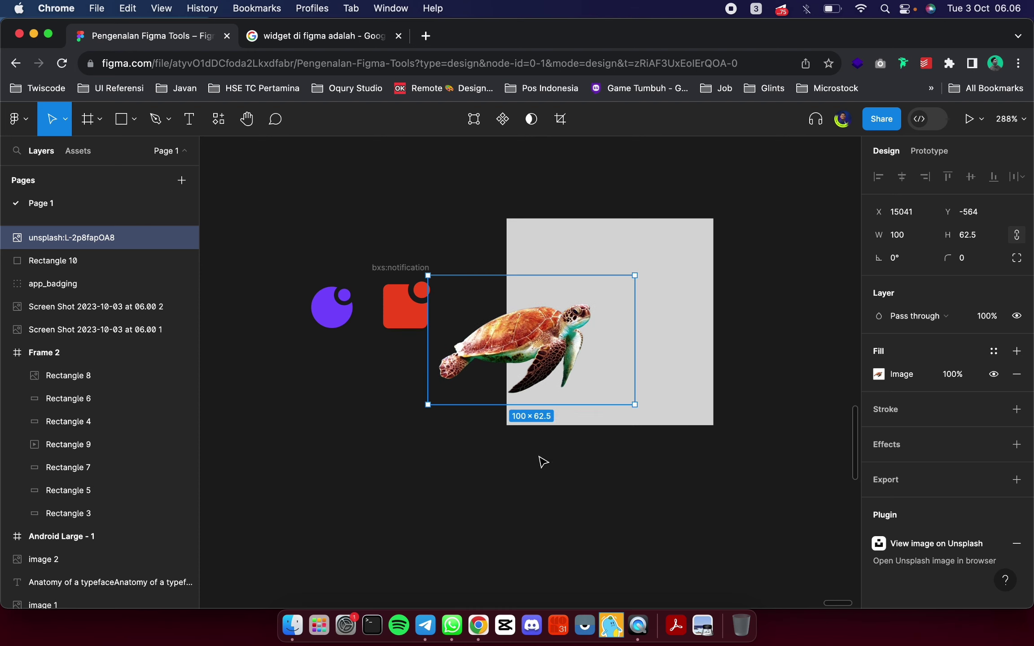
{"action": "key", "text": "Escape"}
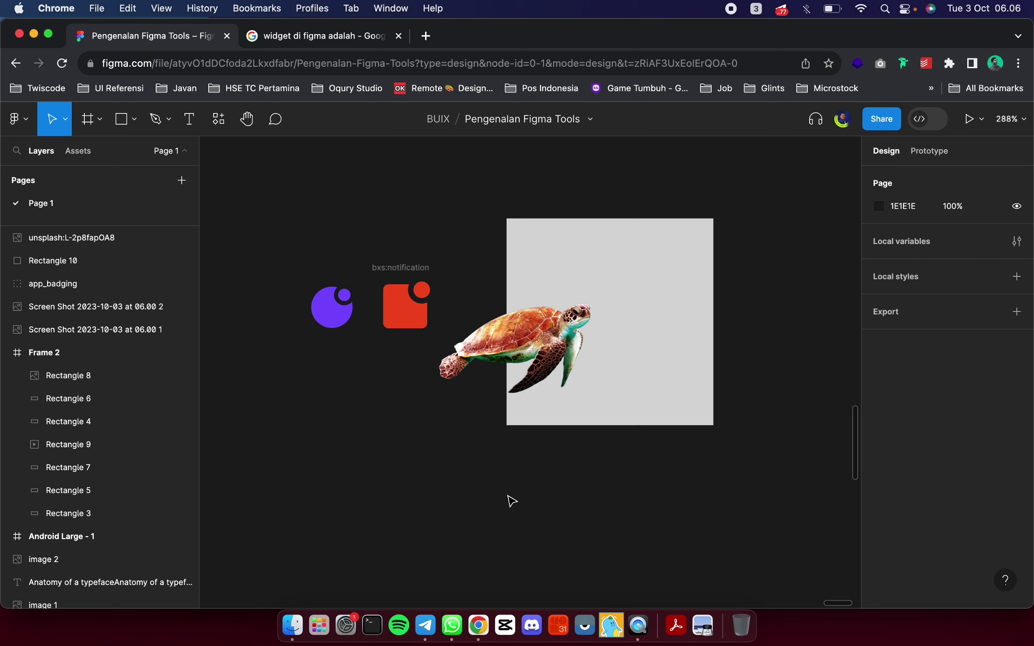
{"action": "left_click", "coordinate": [218, 139]}
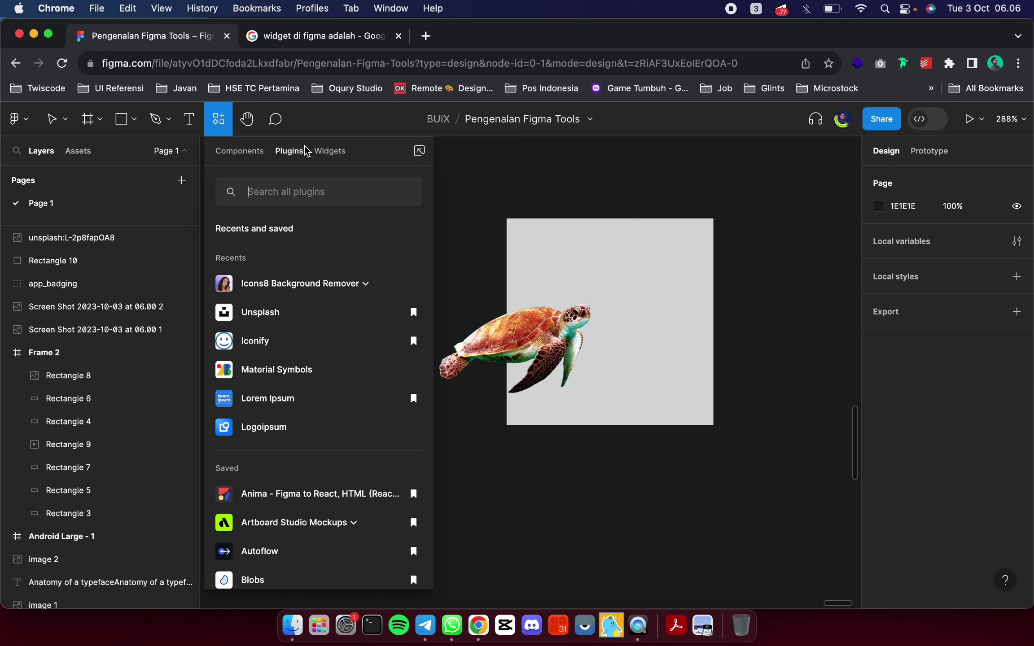
Add the 'Checklist – Customisable to-do widget' and move it beneath the turtle and square
{"action": "left_click", "coordinate": [328, 145]}
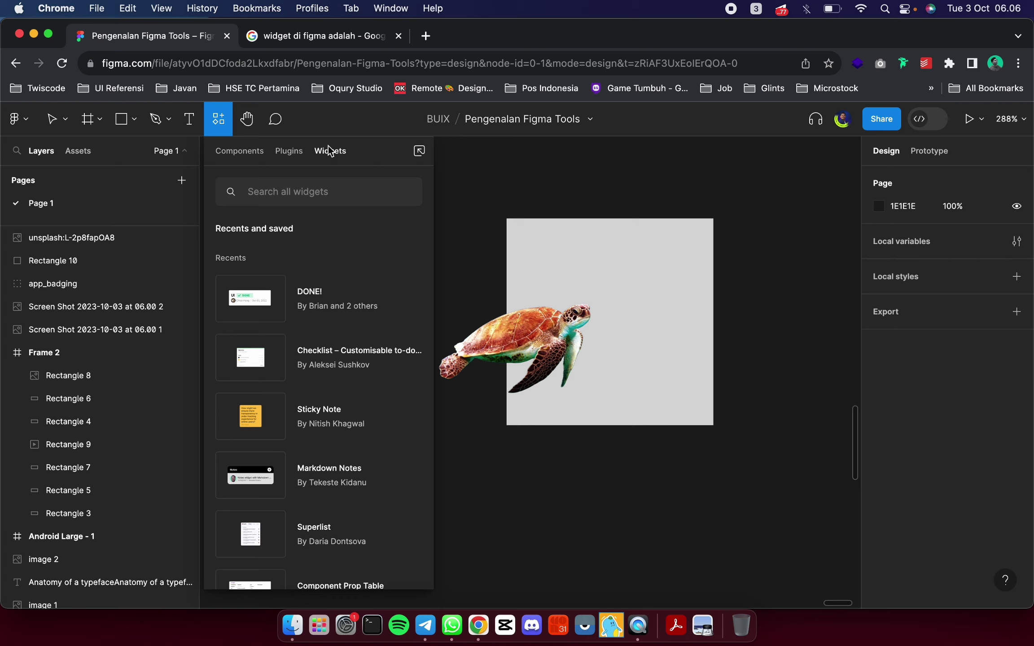
{"action": "mouse_move", "coordinate": [319, 357]}
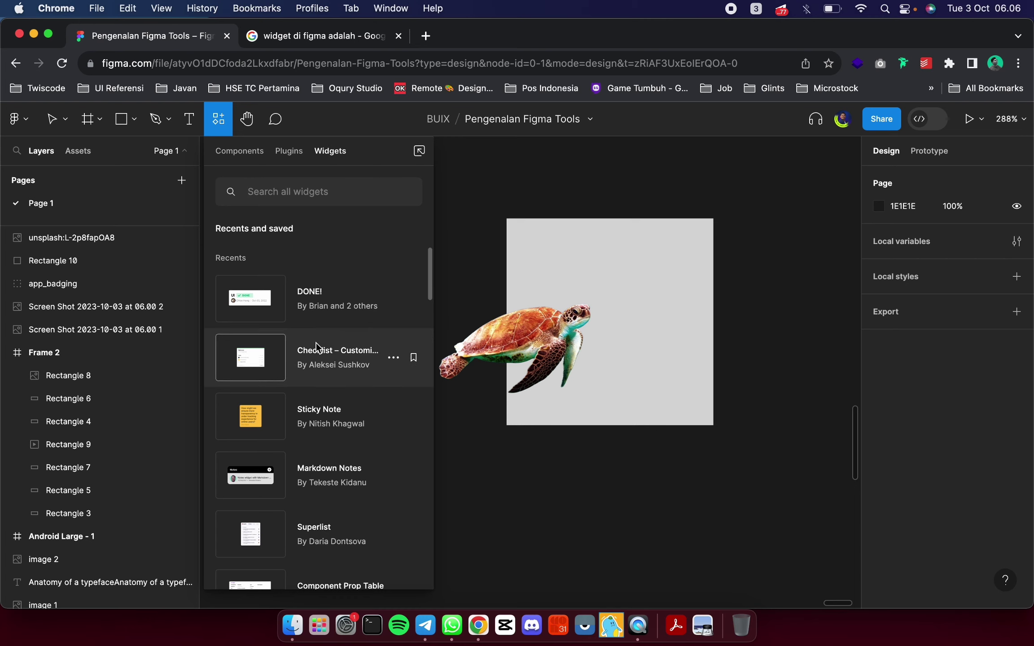
{"action": "left_click", "coordinate": [316, 343]}
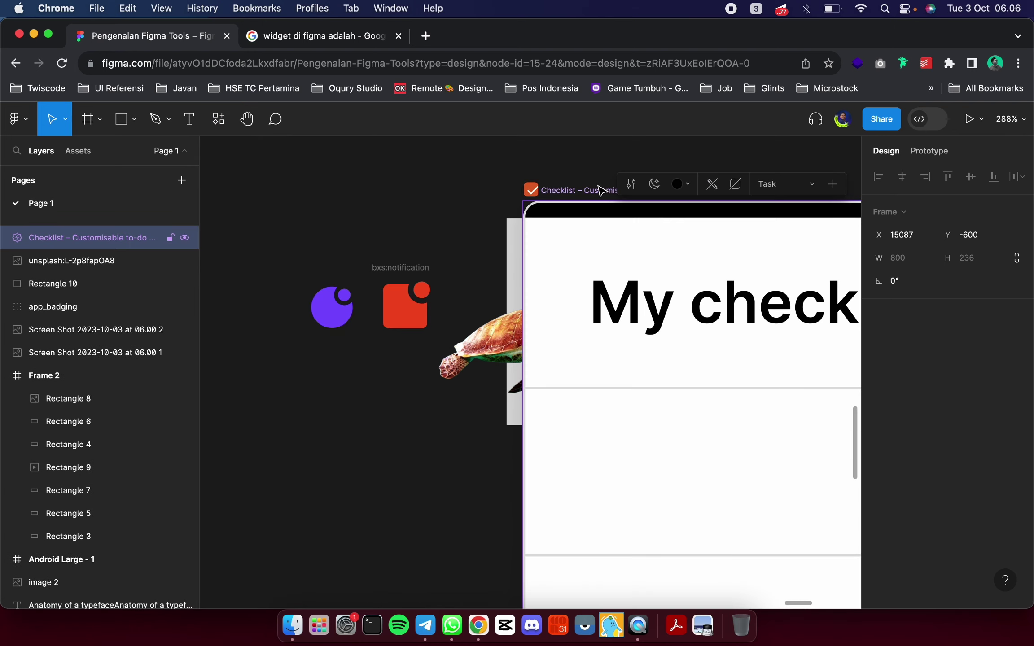
{"action": "scroll", "coordinate": [600, 190], "scroll_direction": "down", "scroll_amount": 5}
{"action": "left_click_drag", "start_coordinate": [579, 179], "coordinate": [436, 265]}
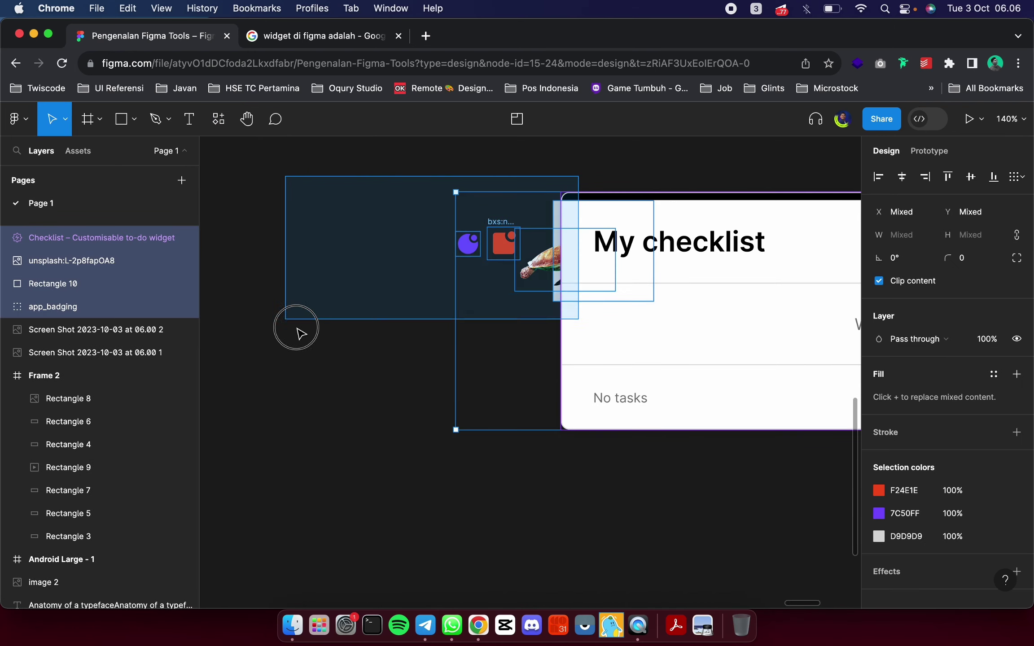
{"action": "left_click", "coordinate": [435, 265]}
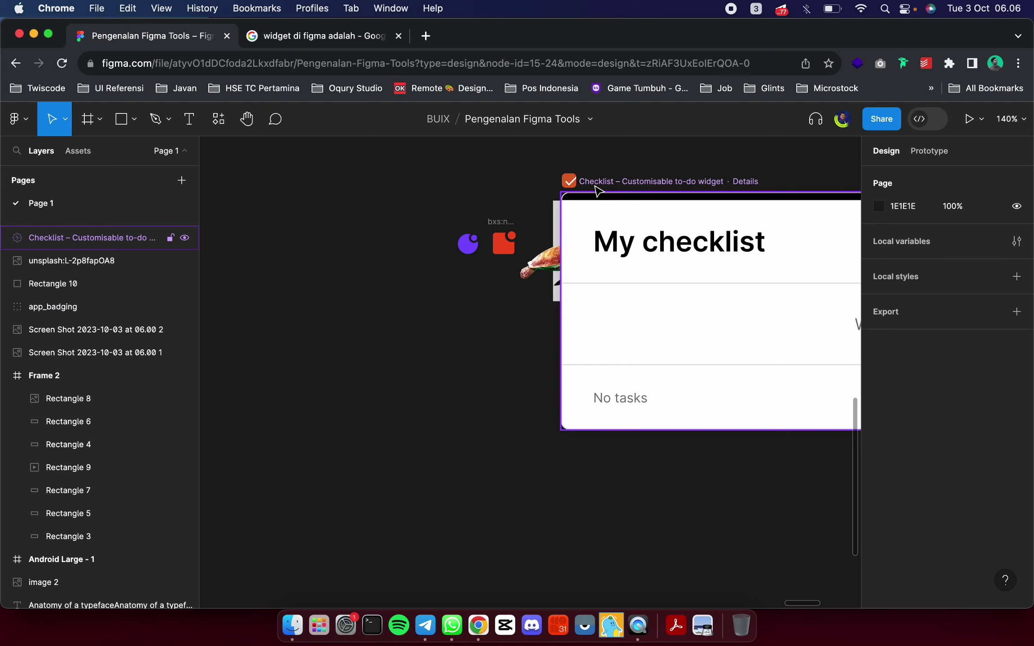
{"action": "left_click", "coordinate": [598, 191]}
{"action": "left_click_drag", "start_coordinate": [598, 191], "coordinate": [404, 351]}
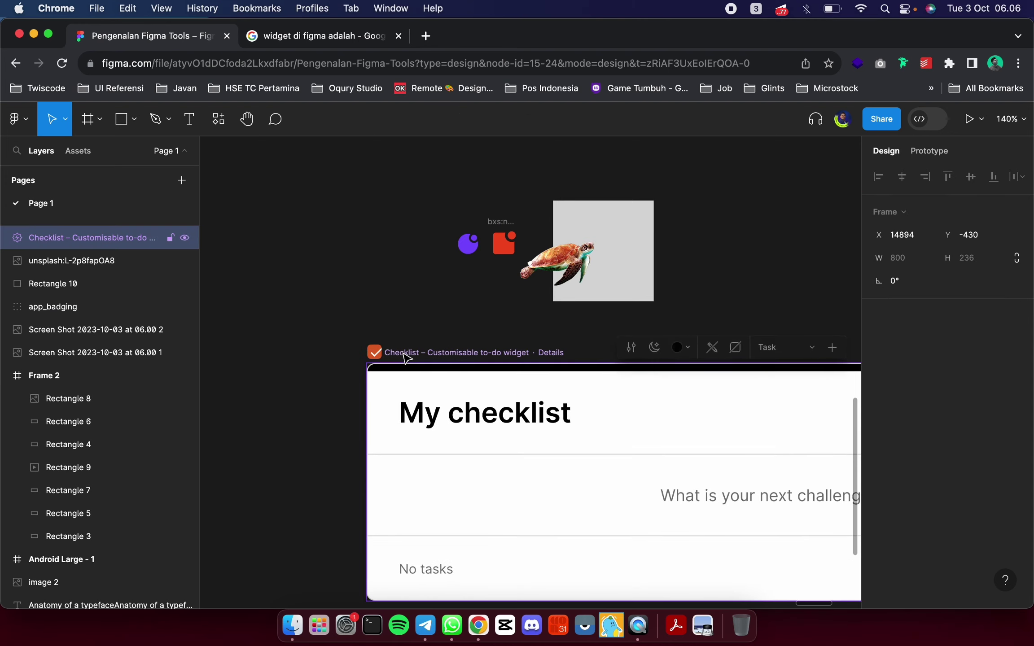
{"action": "scroll", "coordinate": [404, 359], "scroll_direction": "down", "scroll_amount": 5}
{"action": "scroll", "coordinate": [386, 323], "scroll_direction": "right", "scroll_amount": 2}
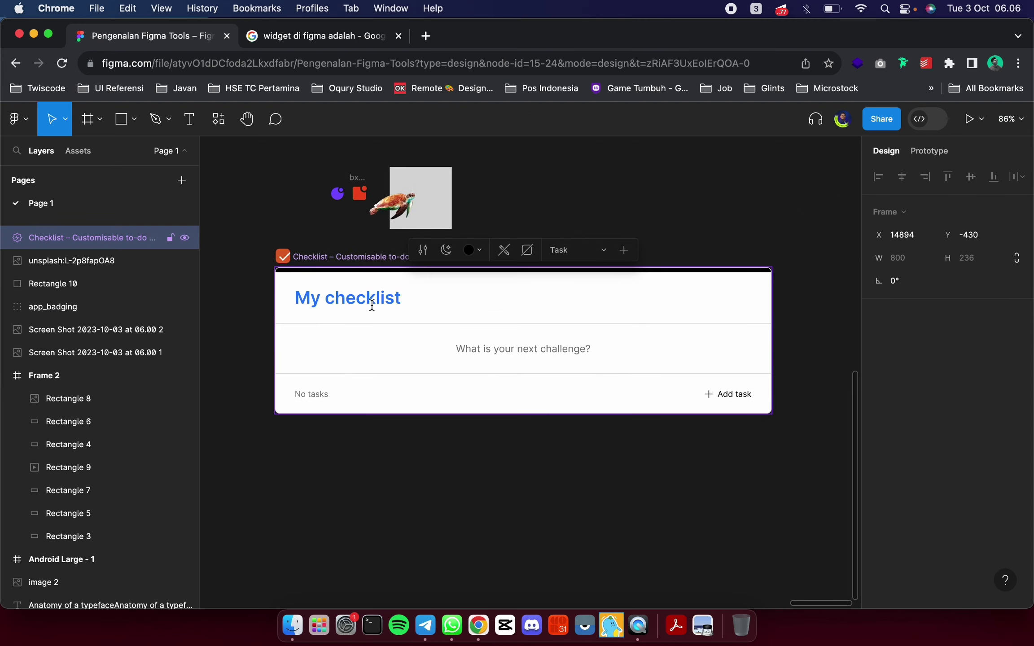
Retitle the checklist 'Nama Aplikasi' and add a 'Login Page' task
{"action": "left_click", "coordinate": [372, 305]}
{"action": "key", "text": "super+a"}
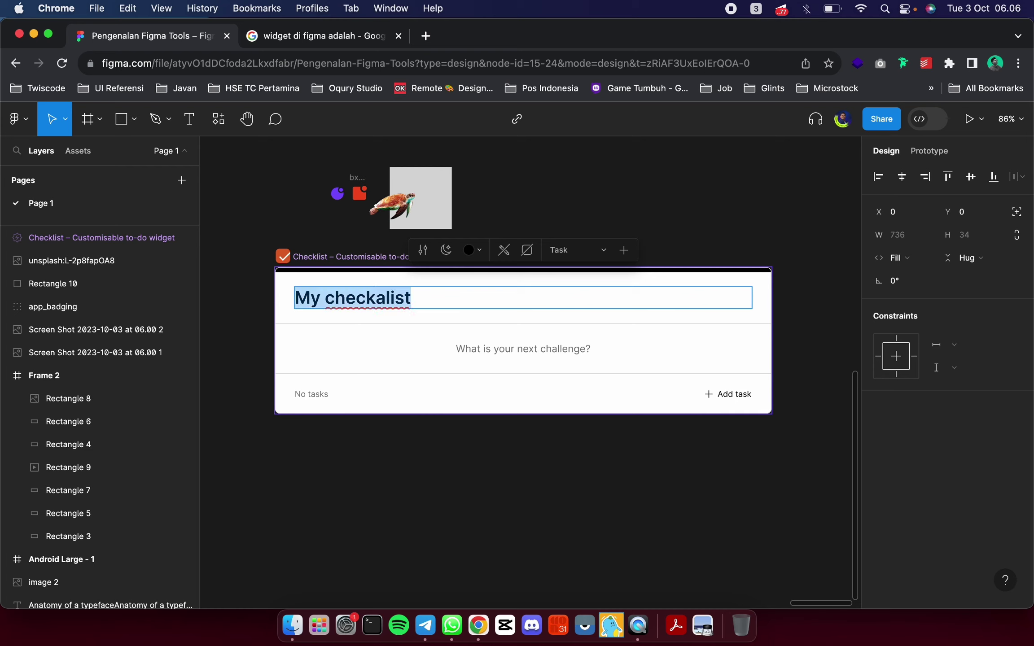
{"action": "type", "text": "Nama Aplika"}
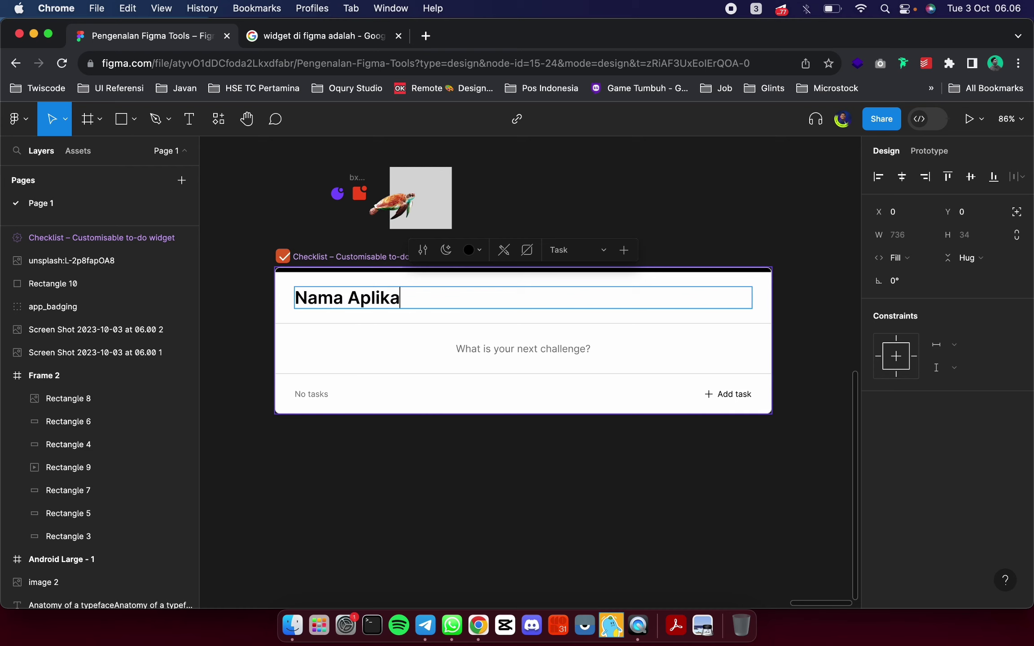
{"action": "type", "text": "si"}
{"action": "left_click", "coordinate": [712, 395]}
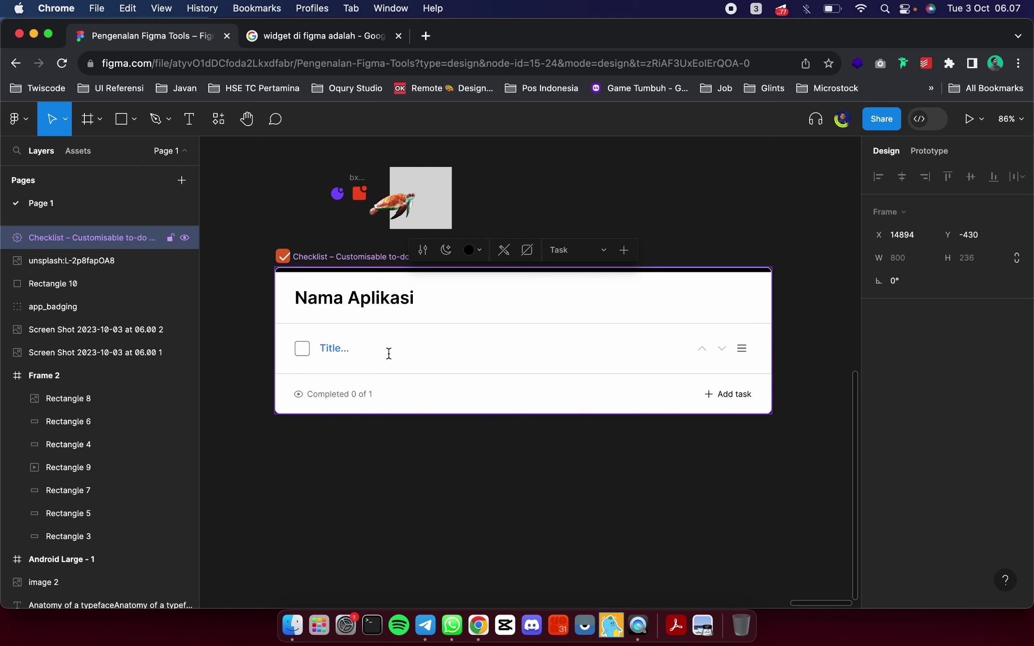
{"action": "left_click", "coordinate": [341, 344]}
{"action": "type", "text": "Login P"}
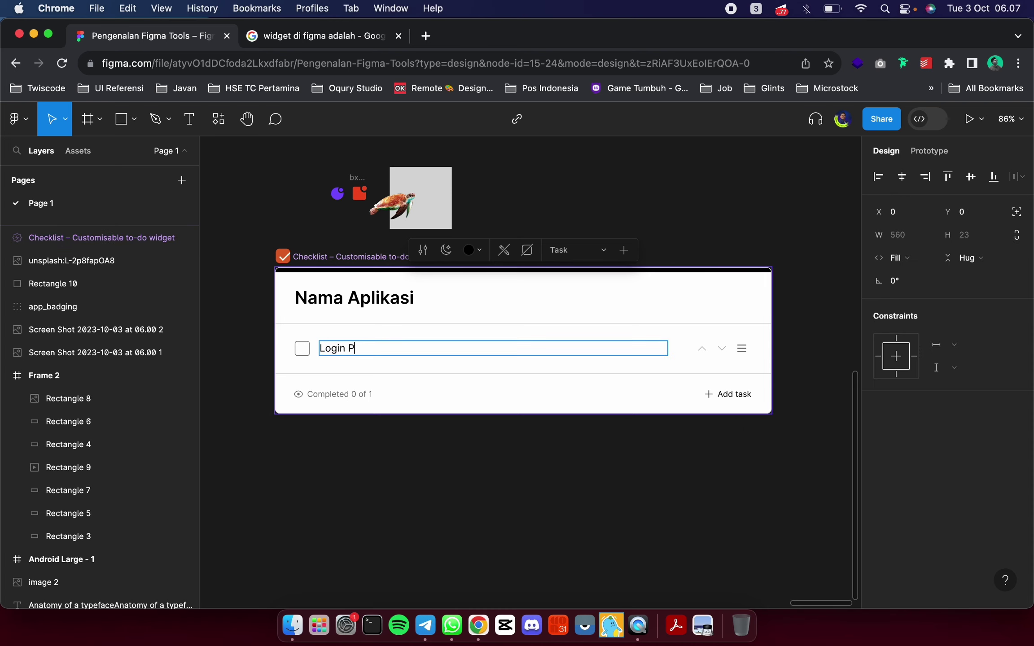
{"action": "type", "text": "age"}
{"action": "key", "text": "Return"}
{"action": "key", "text": "BackSpace"}
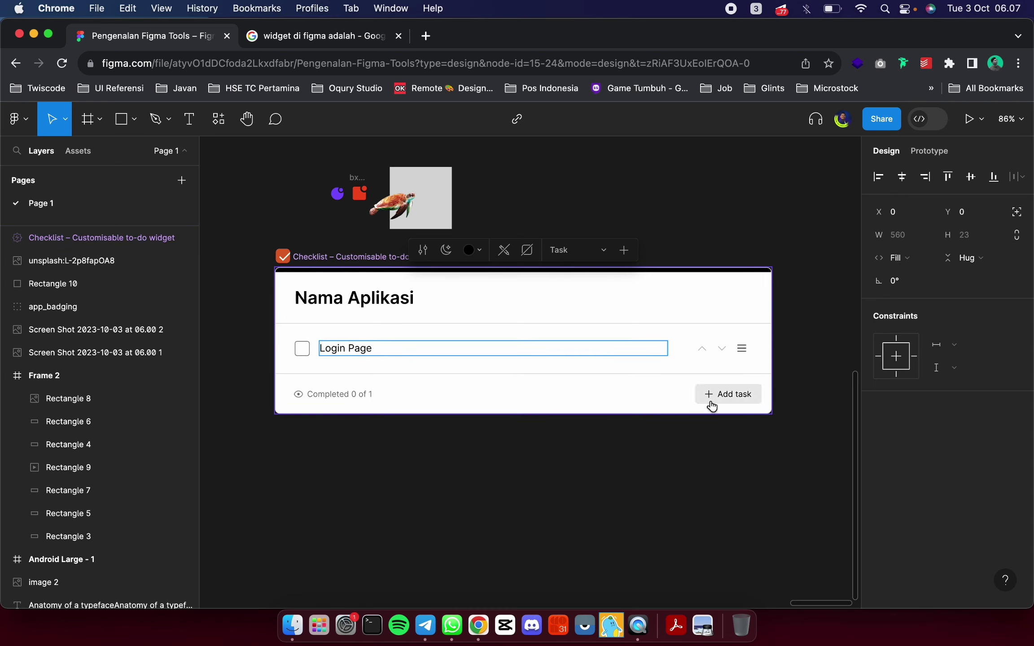
Add 'Register Page' and 'Homepage' tasks to the checklist
{"action": "left_click", "coordinate": [718, 404]}
{"action": "left_click", "coordinate": [406, 379]}
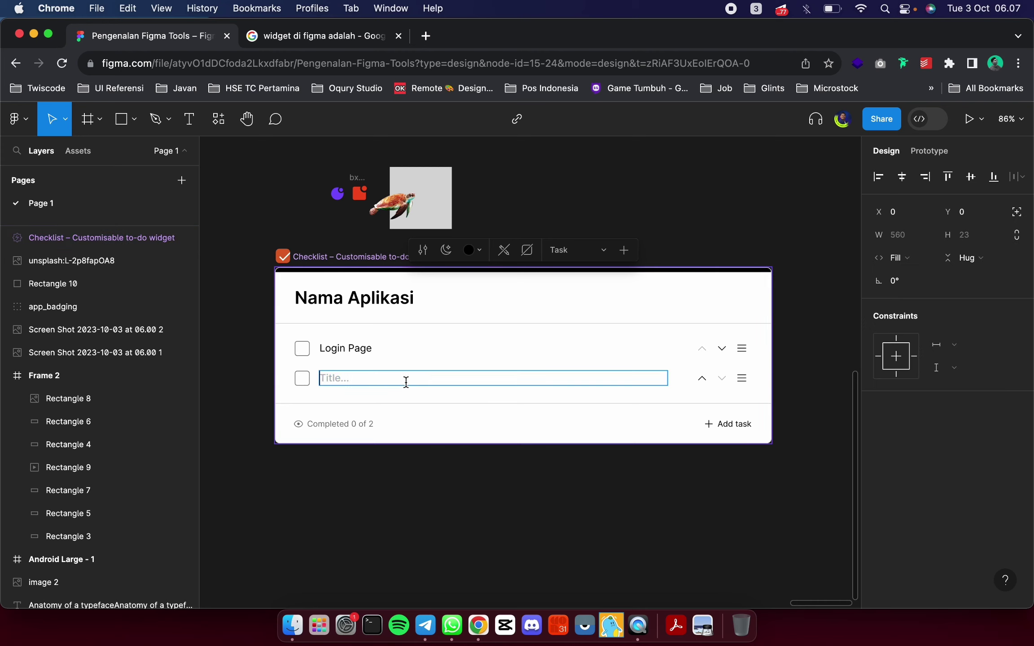
{"action": "type", "text": "Register Pa"}
{"action": "type", "text": "ge"}
{"action": "left_click", "coordinate": [741, 424]}
{"action": "left_click", "coordinate": [330, 408]}
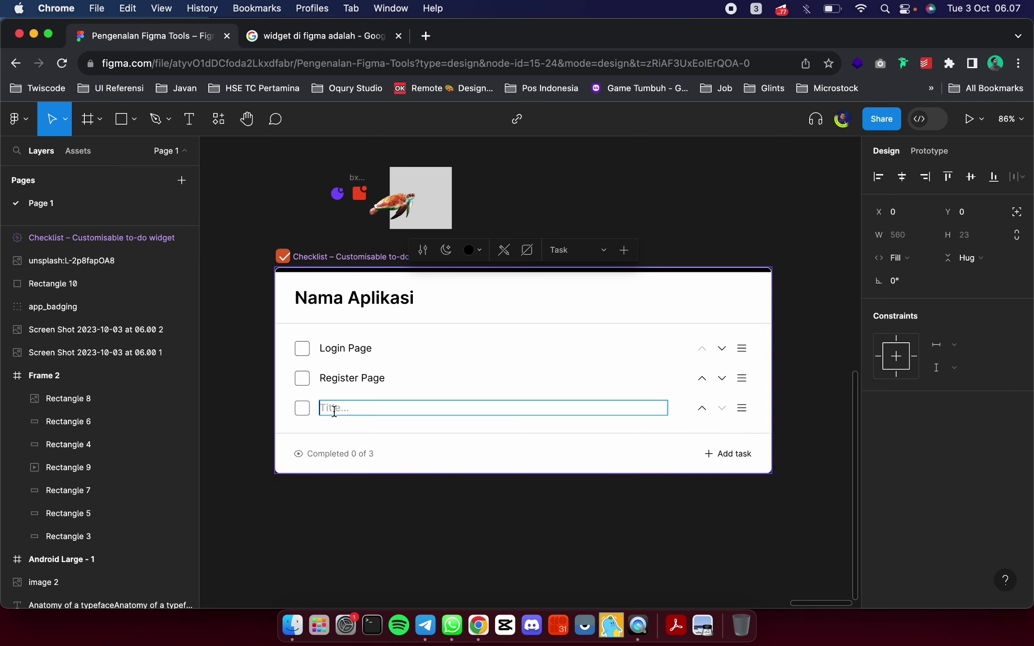
{"action": "type", "text": "Homepage"}
{"action": "left_click", "coordinate": [514, 550]}
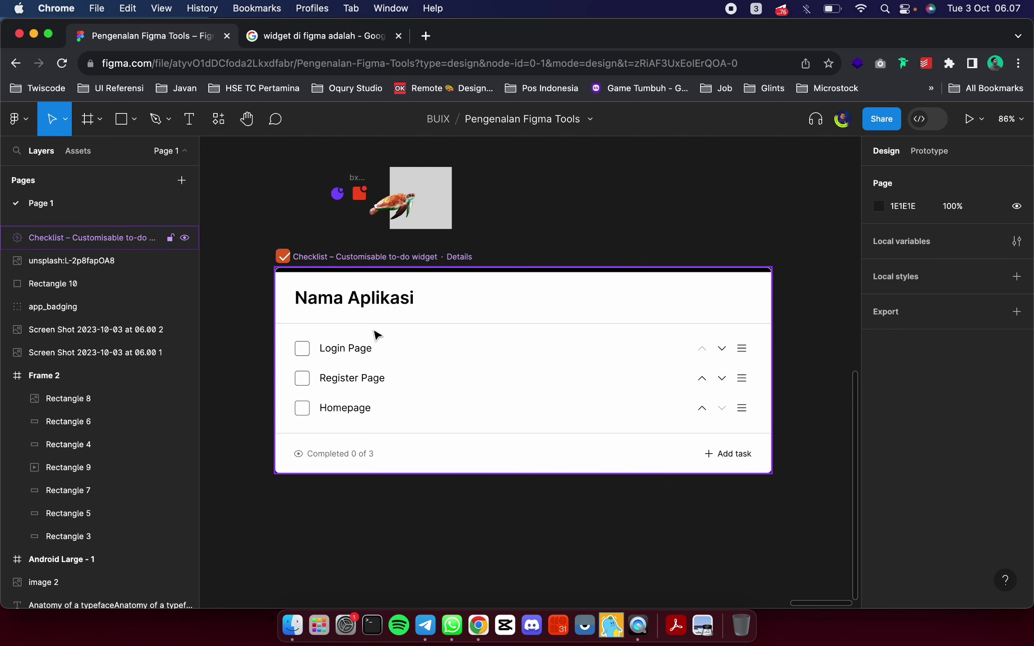
Tick all three tasks done so the checklist shows Completed 3 of 3
{"action": "left_click", "coordinate": [302, 349]}
{"action": "left_click", "coordinate": [302, 379]}
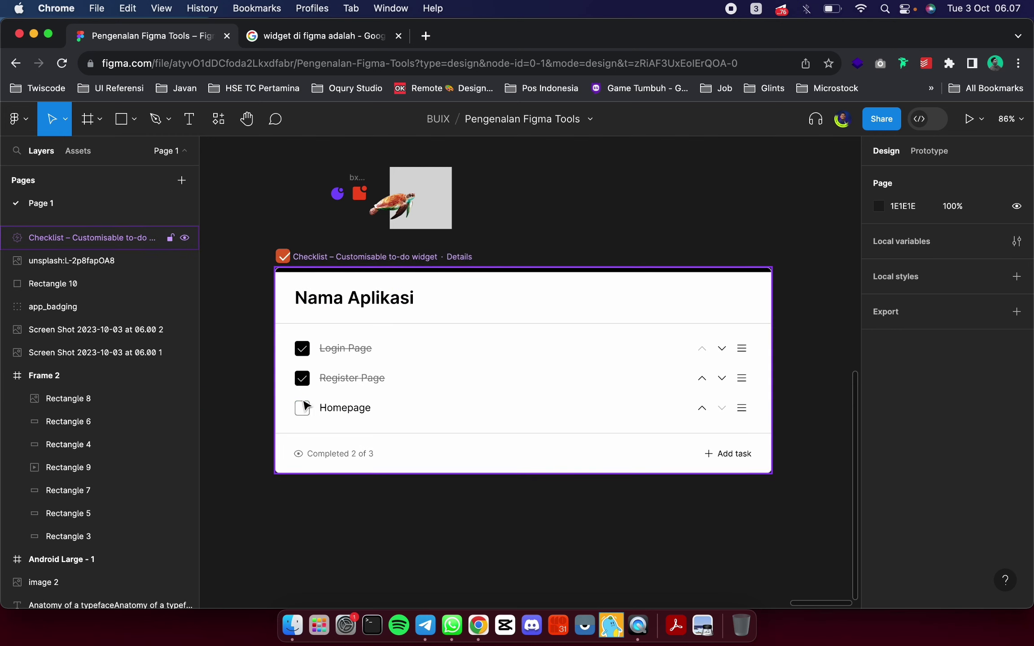
{"action": "left_click", "coordinate": [303, 408]}
{"action": "left_click", "coordinate": [360, 461]}
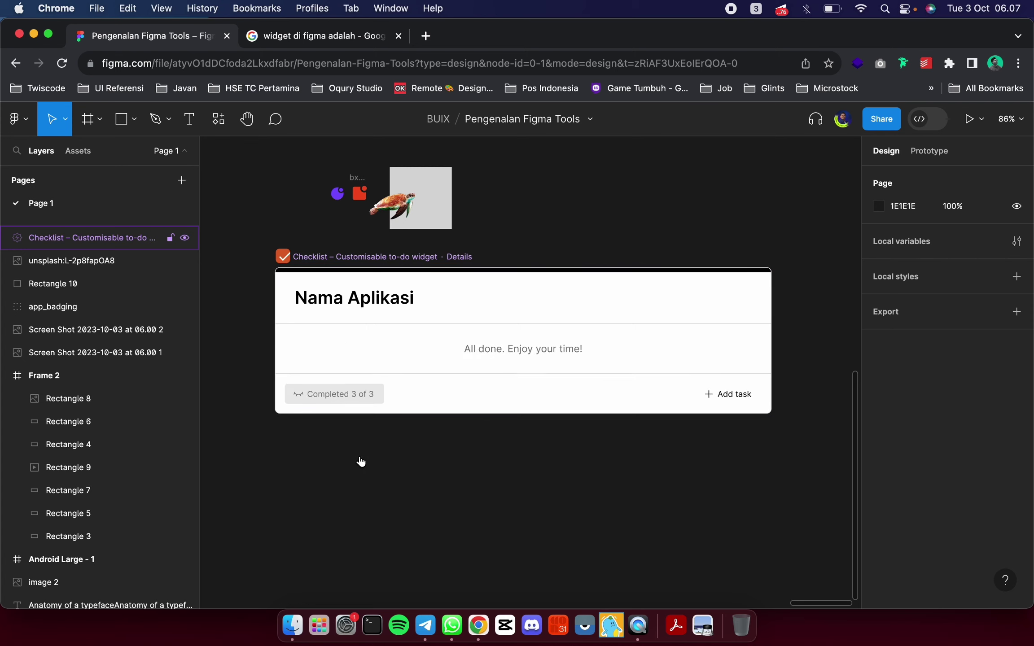
{"action": "left_click", "coordinate": [352, 395]}
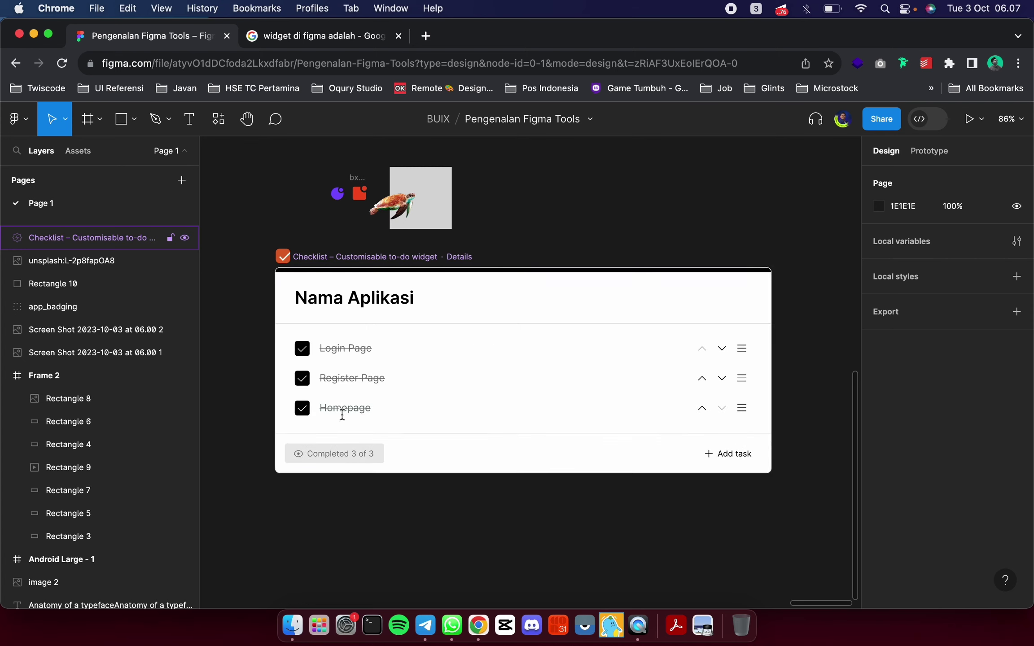
{"action": "left_click", "coordinate": [344, 455]}
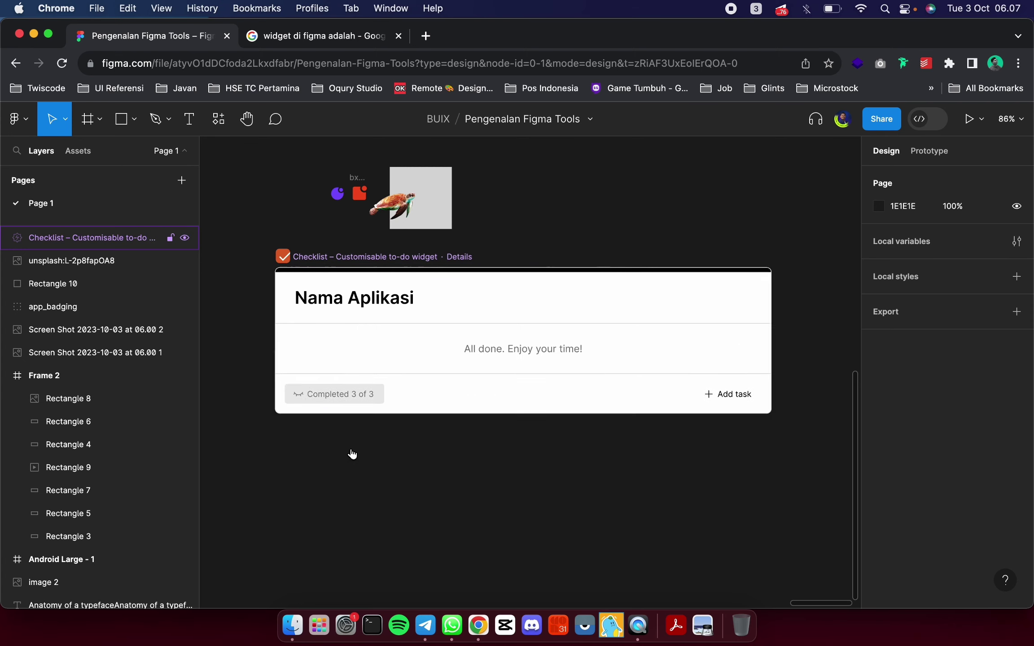
Find Simple Vote in the Resources widget list and insert it onto the canvas
{"action": "left_click", "coordinate": [219, 119]}
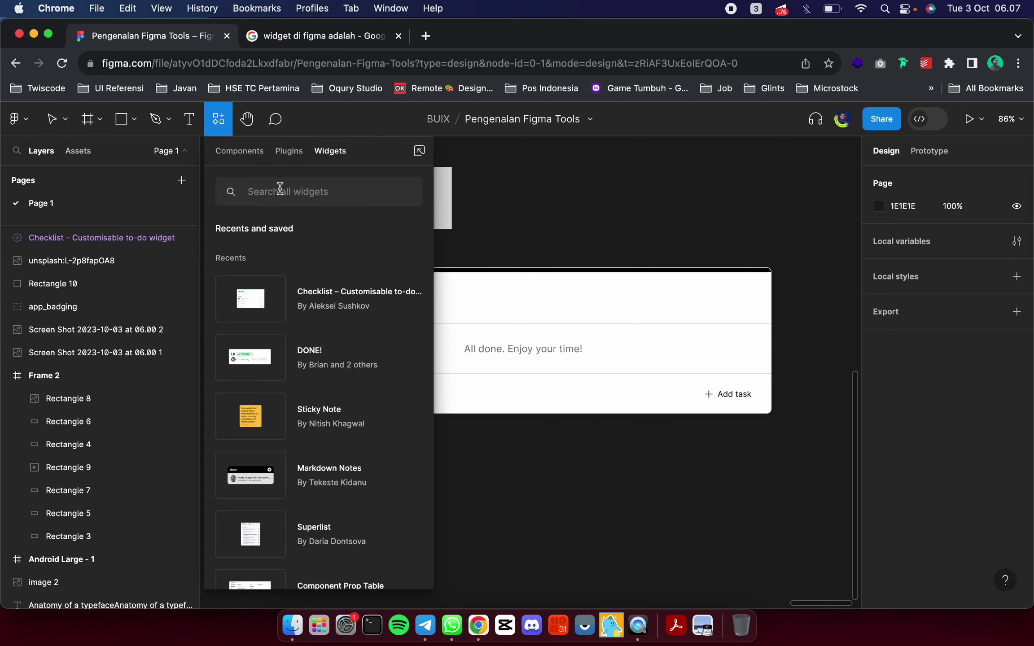
{"action": "scroll", "coordinate": [312, 373], "scroll_direction": "down", "scroll_amount": 5}
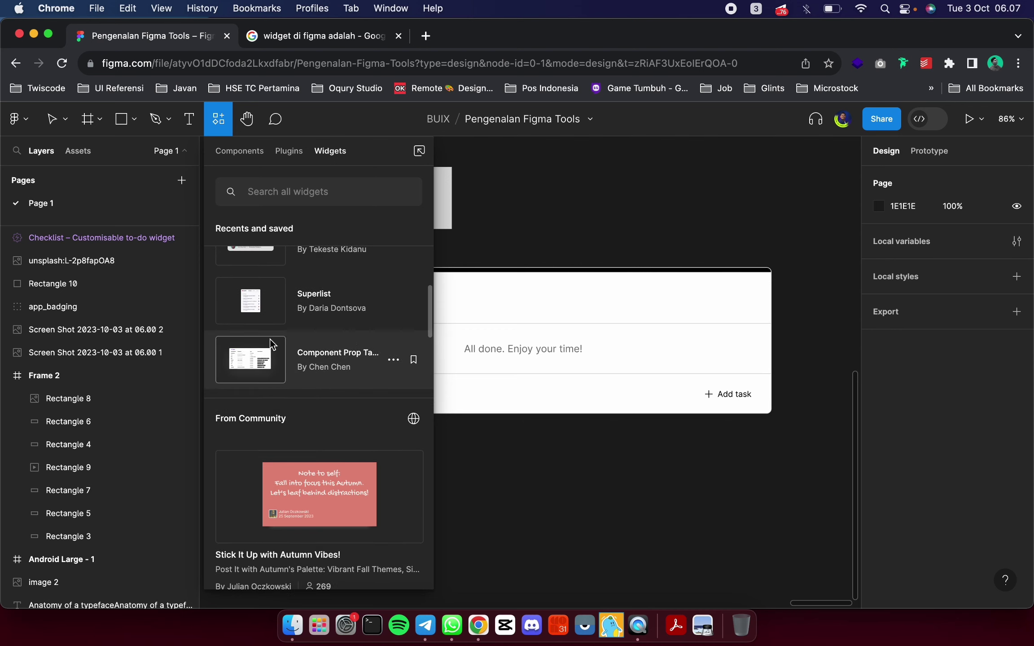
{"action": "scroll", "coordinate": [269, 338], "scroll_direction": "down", "scroll_amount": 6}
{"action": "scroll", "coordinate": [269, 338], "scroll_direction": "down", "scroll_amount": 2}
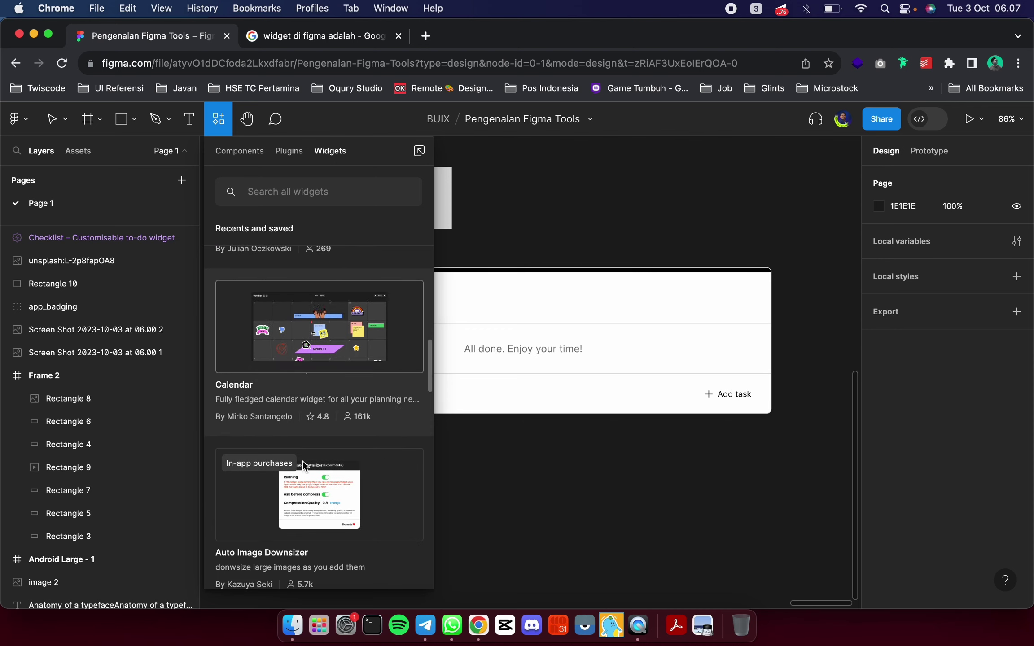
{"action": "scroll", "coordinate": [302, 462], "scroll_direction": "down", "scroll_amount": 2}
{"action": "scroll", "coordinate": [302, 511], "scroll_direction": "down", "scroll_amount": 2}
{"action": "scroll", "coordinate": [302, 511], "scroll_direction": "down", "scroll_amount": 3}
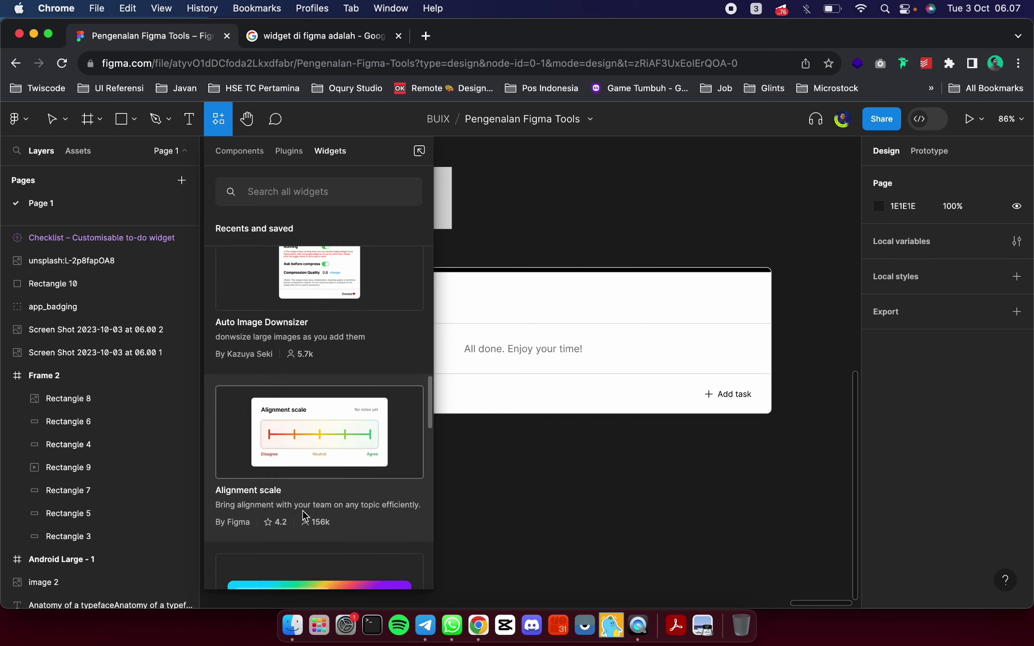
{"action": "scroll", "coordinate": [309, 491], "scroll_direction": "down", "scroll_amount": 5}
{"action": "left_click", "coordinate": [327, 459]}
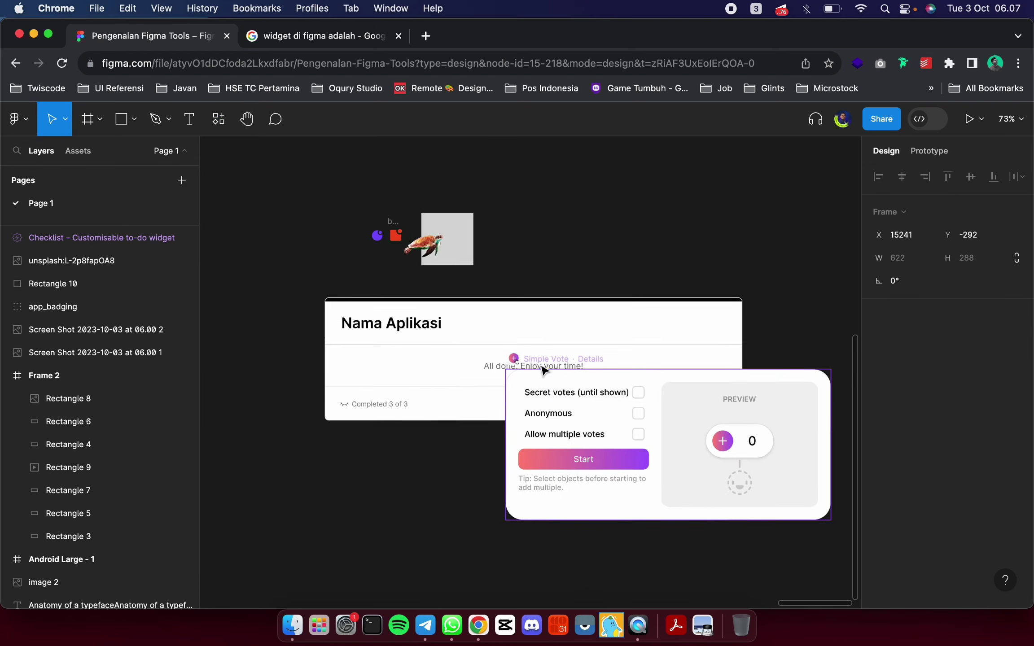
Move the Simple Vote widget below the checklist, start the vote, and cast one vote
{"action": "left_click_drag", "start_coordinate": [544, 361], "coordinate": [446, 486]}
{"action": "scroll", "coordinate": [431, 458], "scroll_direction": "up", "scroll_amount": 3}
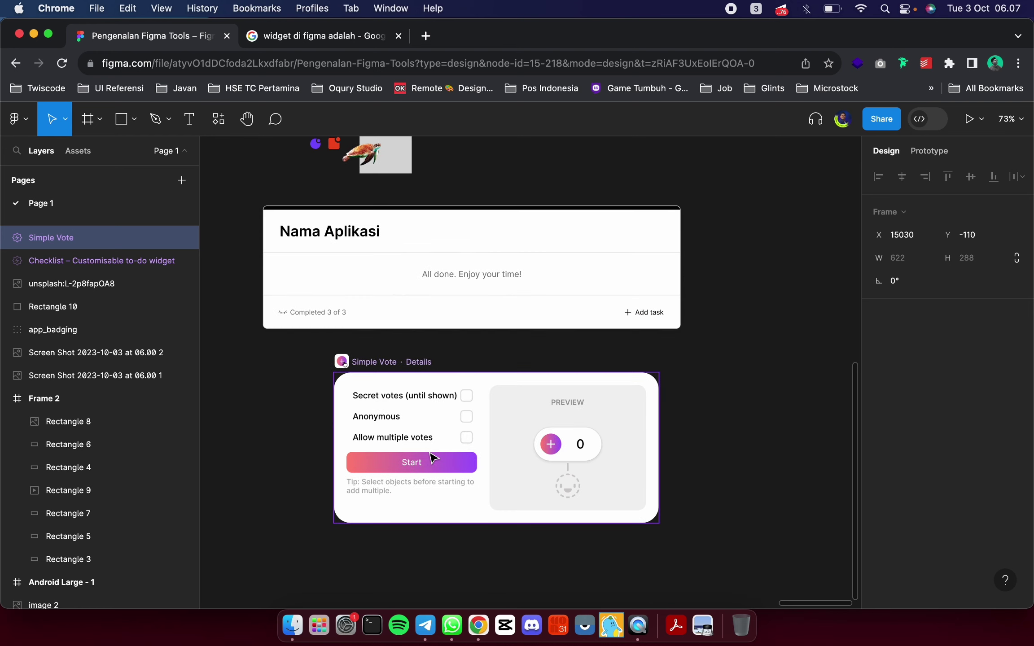
{"action": "scroll", "coordinate": [422, 453], "scroll_direction": "up", "scroll_amount": 3}
{"action": "left_click", "coordinate": [416, 437]}
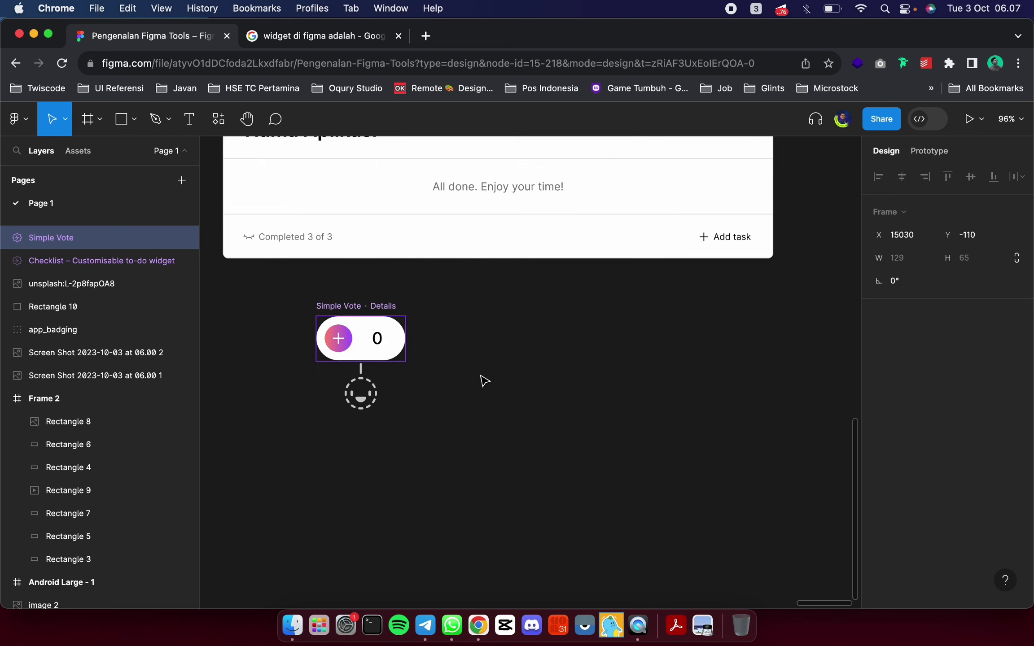
{"action": "left_click", "coordinate": [338, 340]}
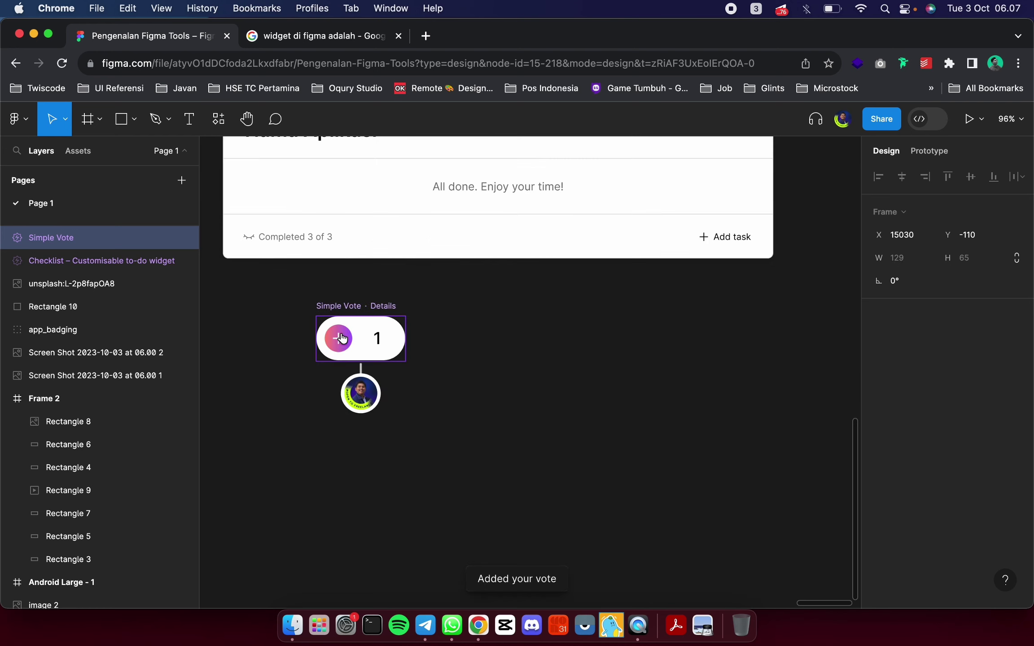
Deselect the widget, box-select all canvas objects, then clear the selection
{"action": "left_click", "coordinate": [420, 329]}
{"action": "scroll", "coordinate": [420, 329], "scroll_direction": "down", "scroll_amount": 5}
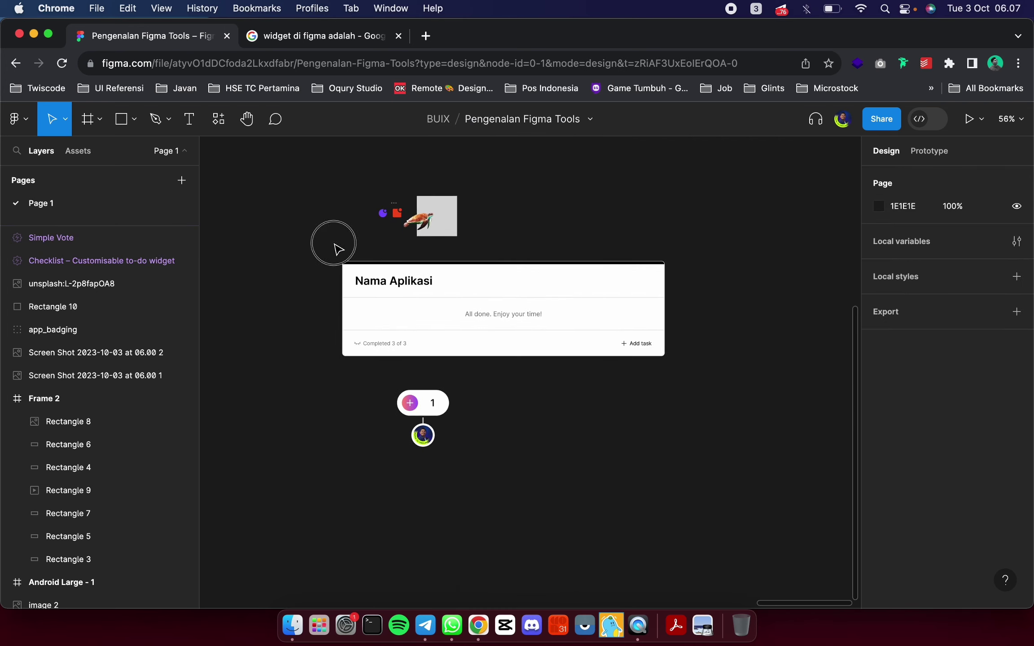
{"action": "left_click_drag", "start_coordinate": [323, 233], "coordinate": [695, 447]}
{"action": "left_click", "coordinate": [751, 273]}
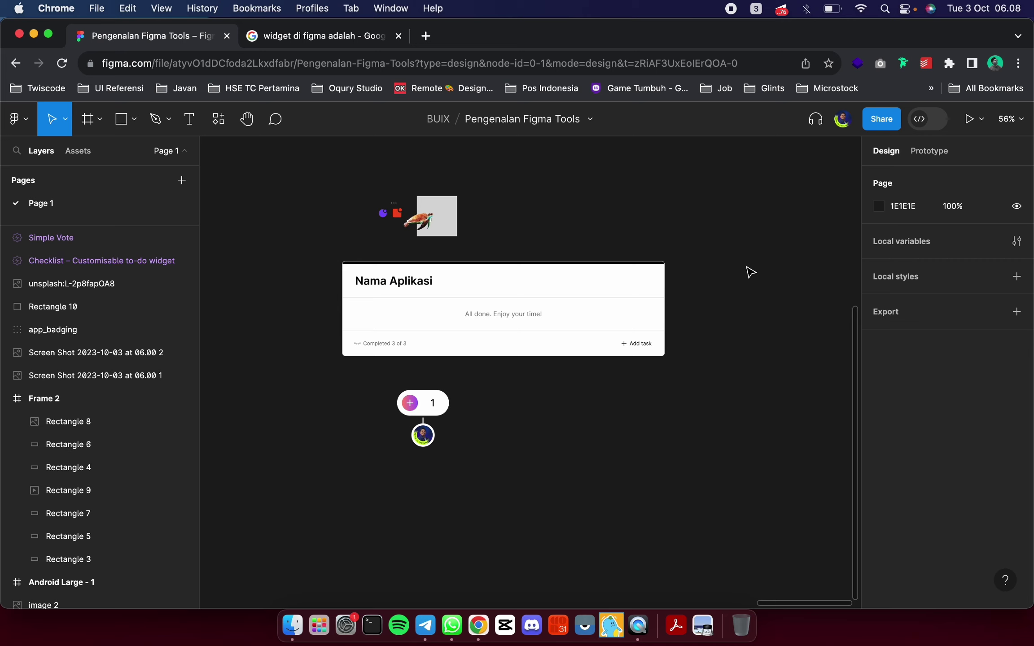